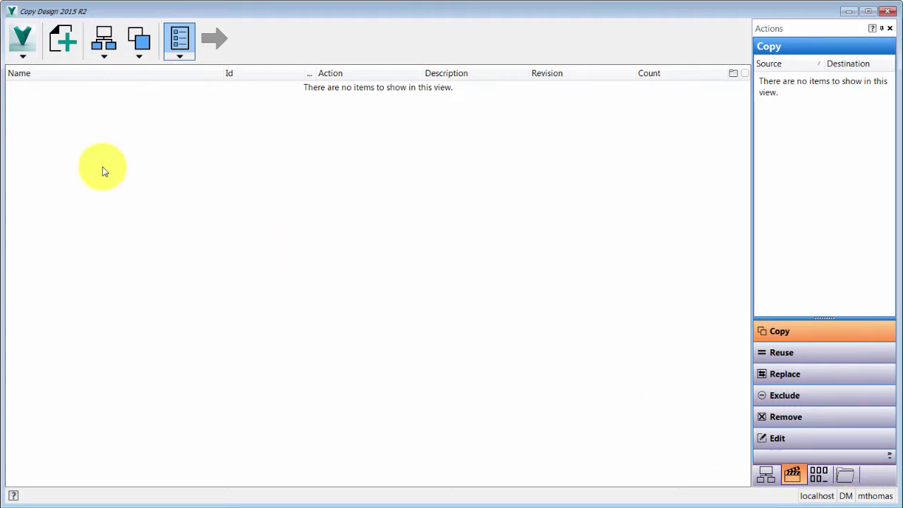
# Step: Add Stapler.iam from the Select Files dialog to the copy list, bringing in Upper.iam and Bottom.iam
pyautogui.click(63, 44)
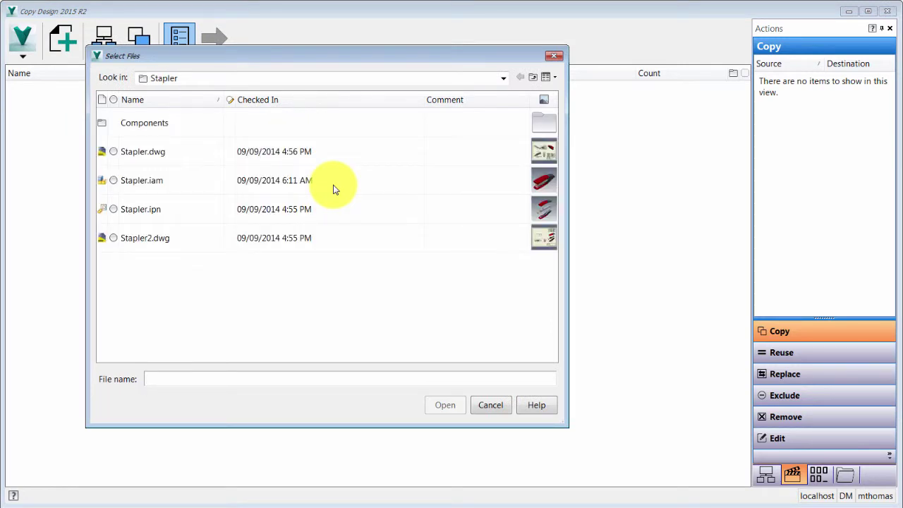
pyautogui.click(168, 187)
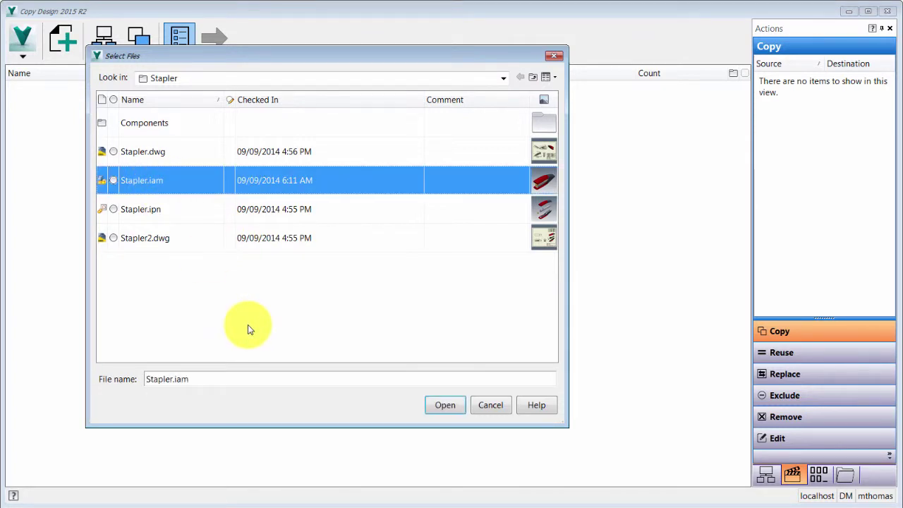
pyautogui.click(441, 406)
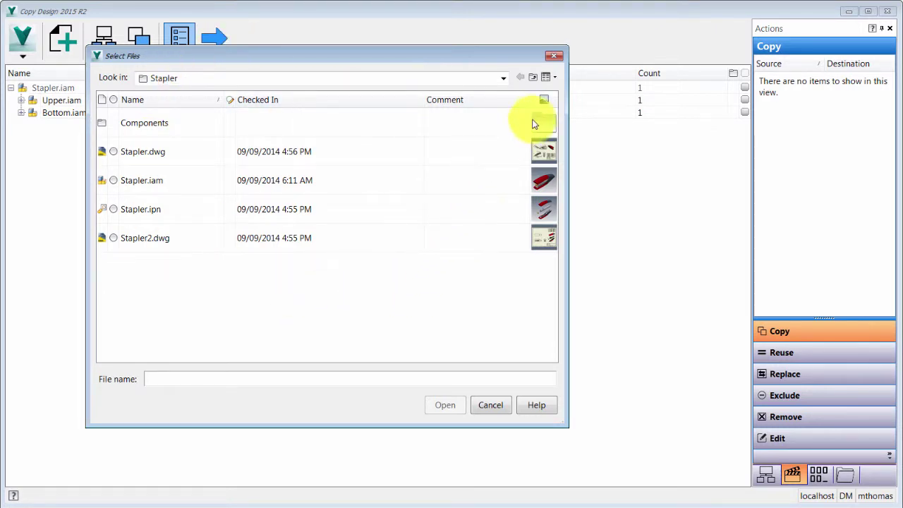
# Step: Remove the thumbnail column and add a File Size column, placing it after Comment
pyautogui.click(558, 99)
pyautogui.moveTo(560, 99); pyautogui.dragTo(600, 96)
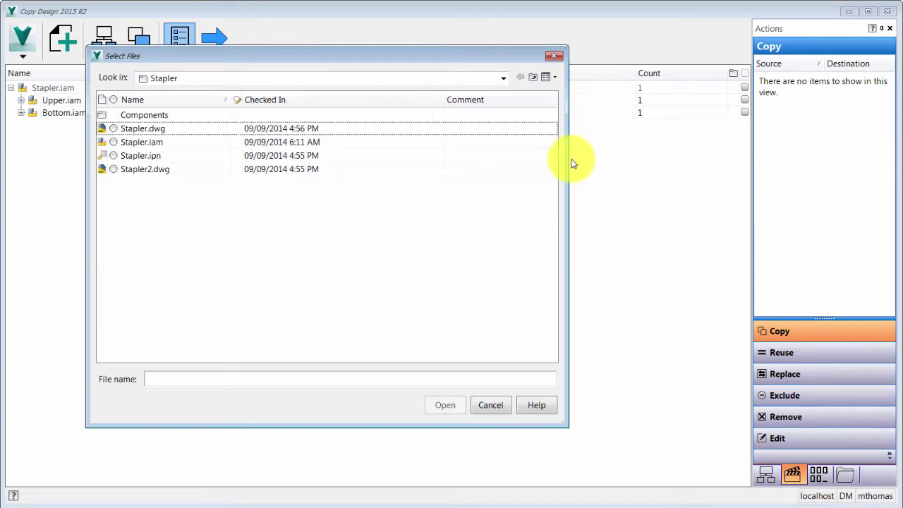
pyautogui.rightClick(343, 100)
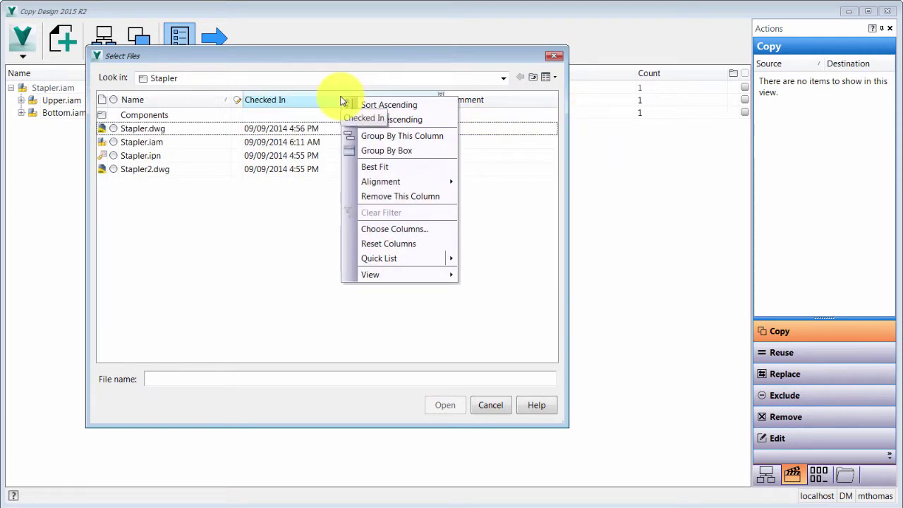
pyautogui.click(379, 230)
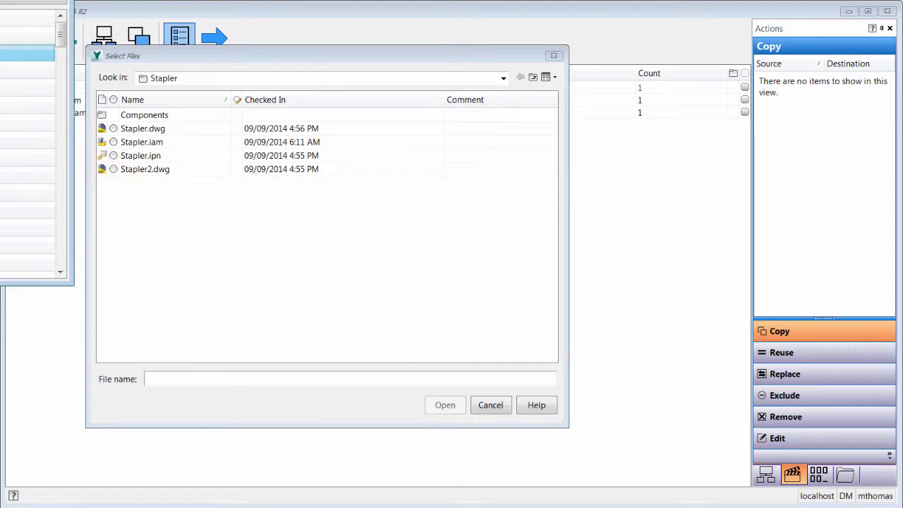
pyautogui.scroll(-5, 31, 141)
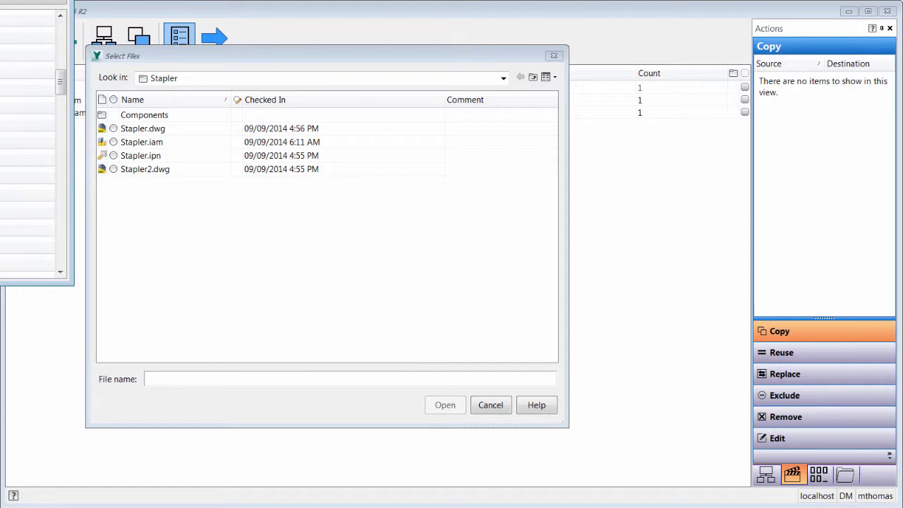
pyautogui.scroll(-3, 32, 141)
pyautogui.scroll(-3, 31, 141)
pyautogui.moveTo(32, 176); pyautogui.dragTo(444, 129)
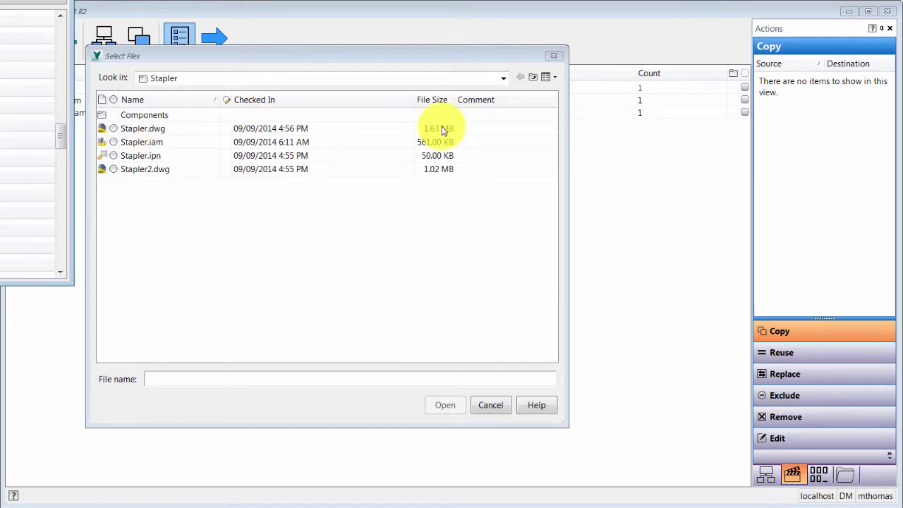
pyautogui.moveTo(42, 2); pyautogui.dragTo(194, 57)
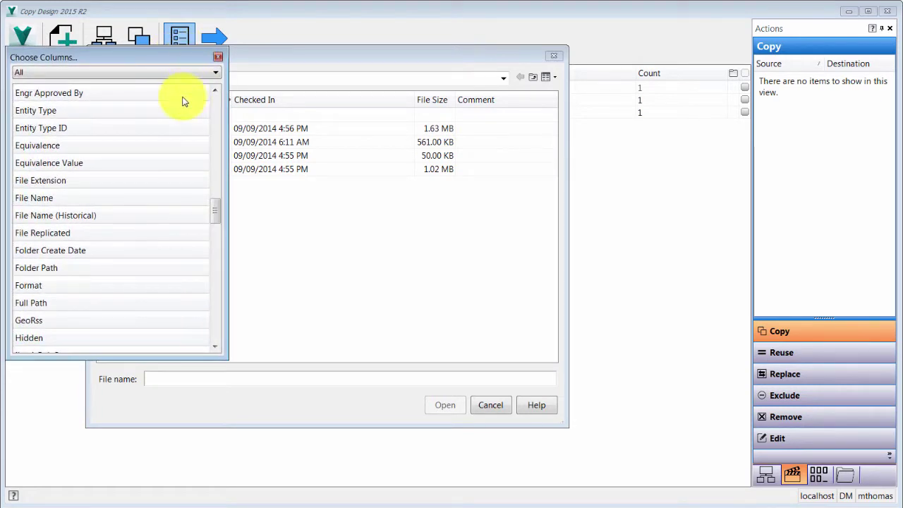
pyautogui.click(218, 58)
pyautogui.moveTo(433, 103); pyautogui.dragTo(550, 106)
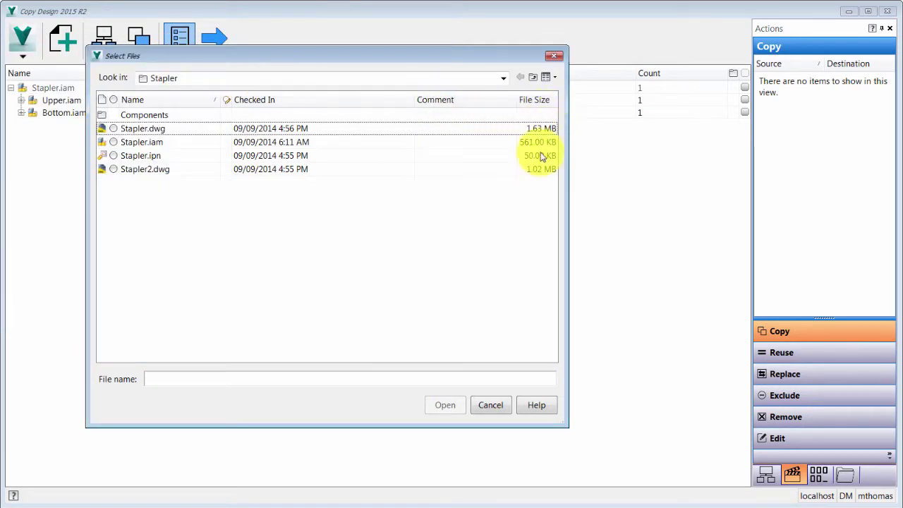
# Step: Sort the files by check-in date in both orders, then return to name order
pyautogui.click(285, 99)
pyautogui.click(177, 99)
pyautogui.click(294, 101)
pyautogui.click(451, 101)
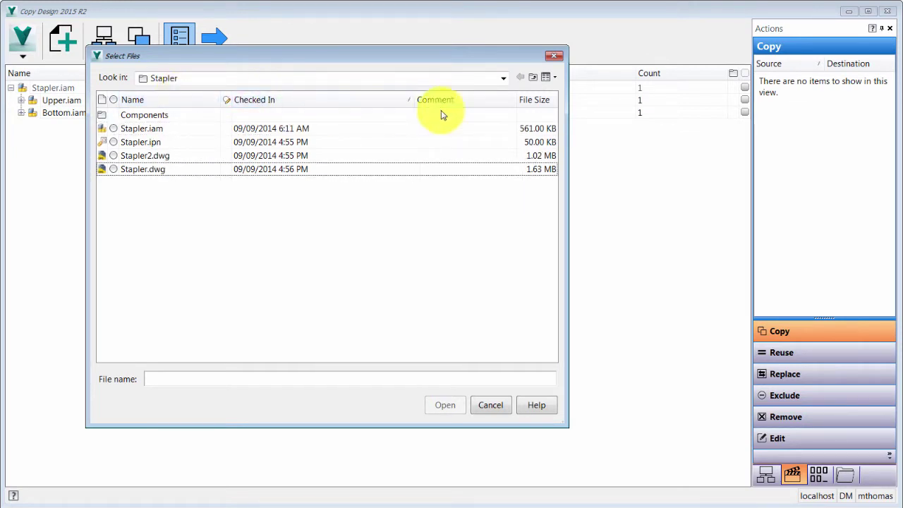
# Step: Browse the folders above Stapler, switch to large icons, and cancel the Select Files dialog
pyautogui.click(504, 78)
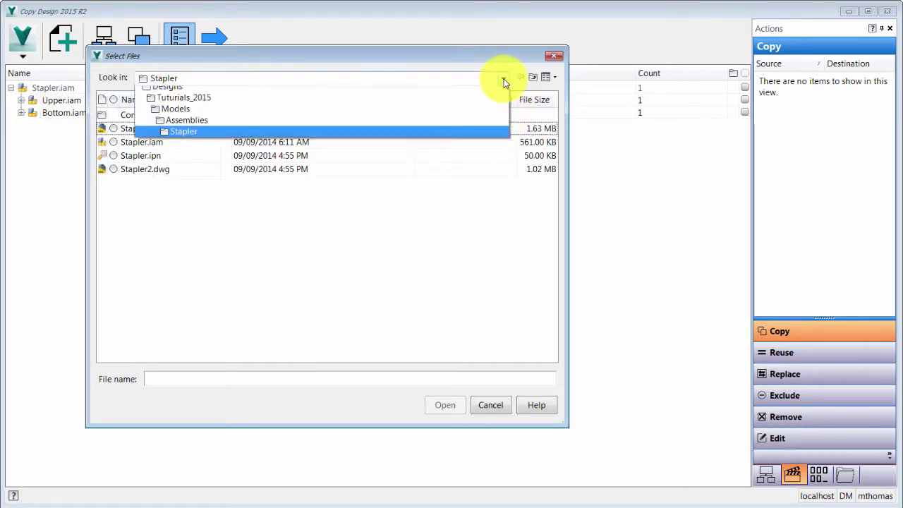
pyautogui.click(241, 169)
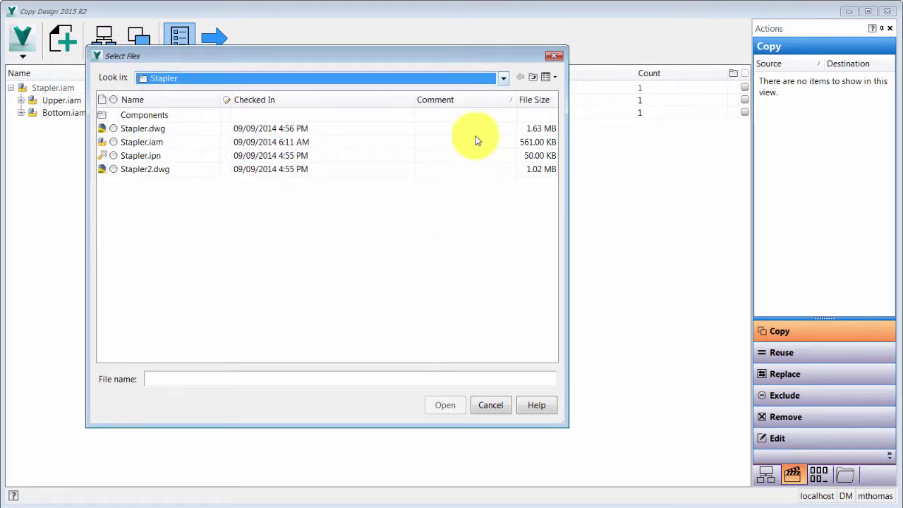
pyautogui.click(547, 77)
pyautogui.click(523, 153)
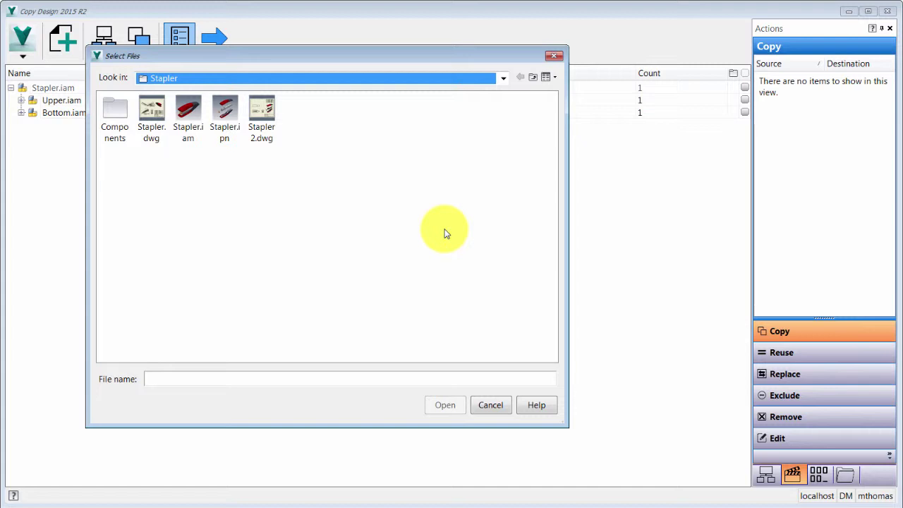
pyautogui.click(493, 406)
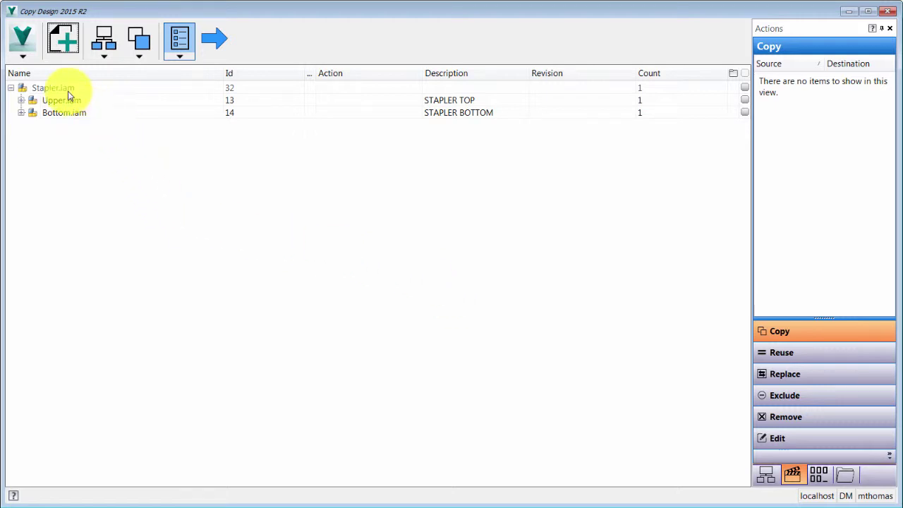
# Step: Expand the Stapler.iam assembly 3 levels deep to list every subassembly and part
pyautogui.click(12, 87)
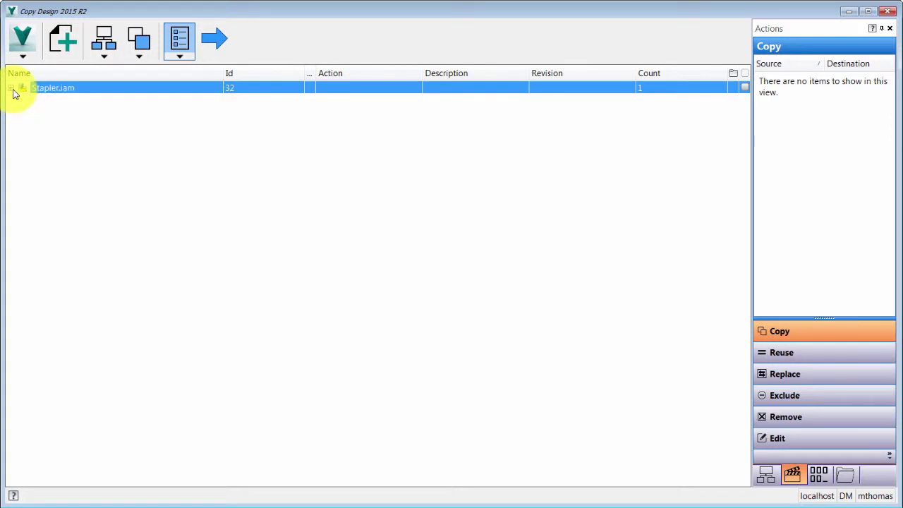
pyautogui.rightClick(56, 96)
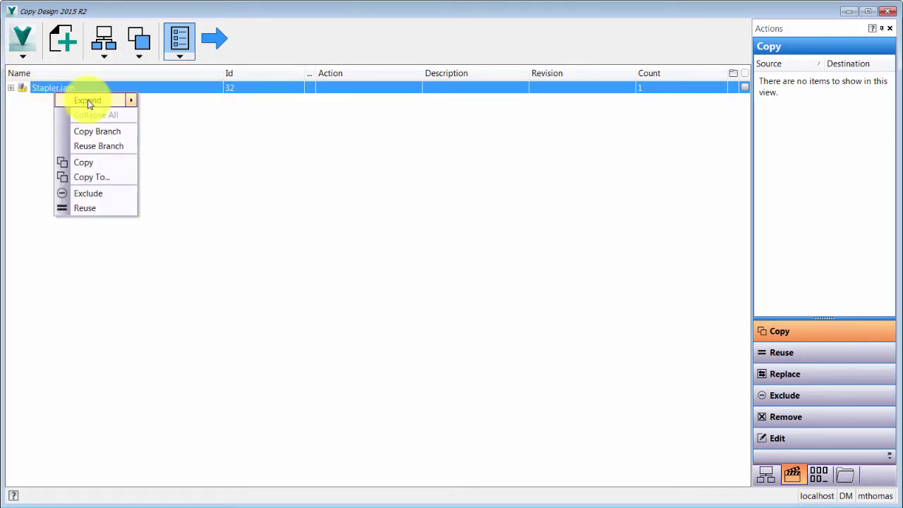
pyautogui.moveTo(90, 103)
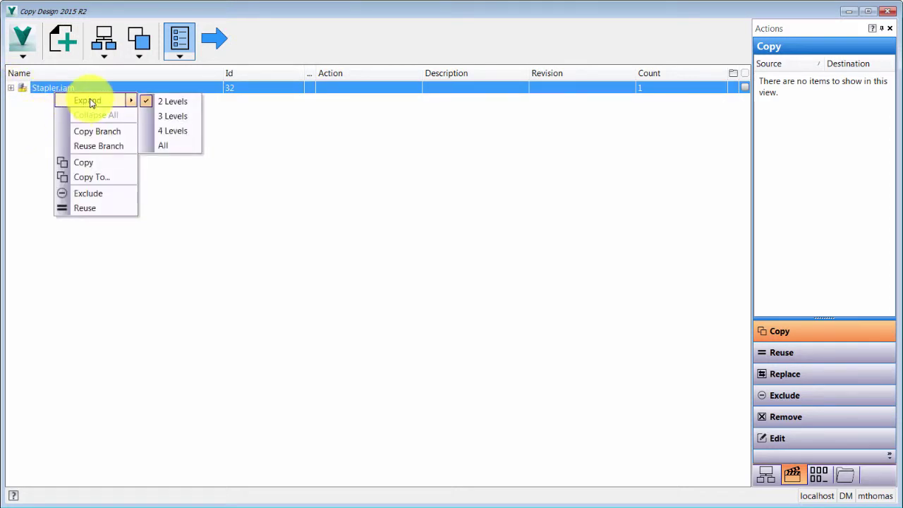
pyautogui.click(173, 116)
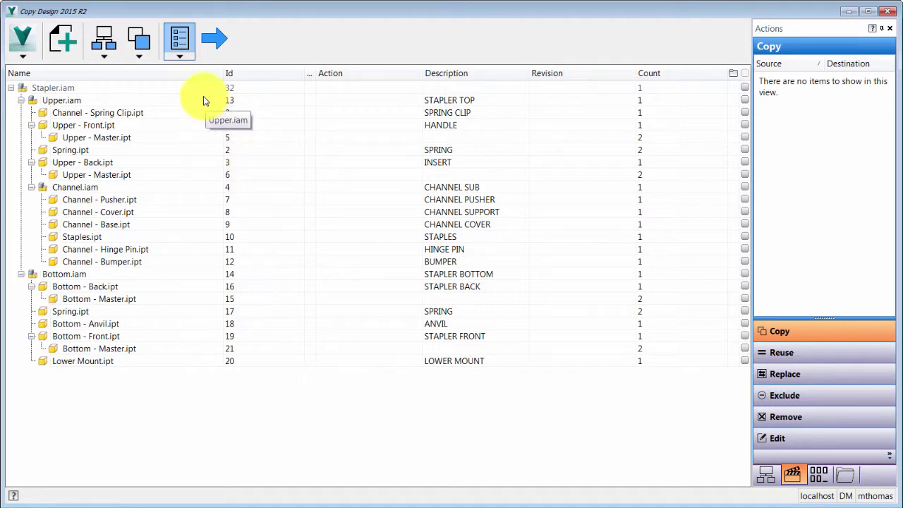
# Step: Inspect the action rule set and related-files options, leaving both unchanged
pyautogui.click(179, 54)
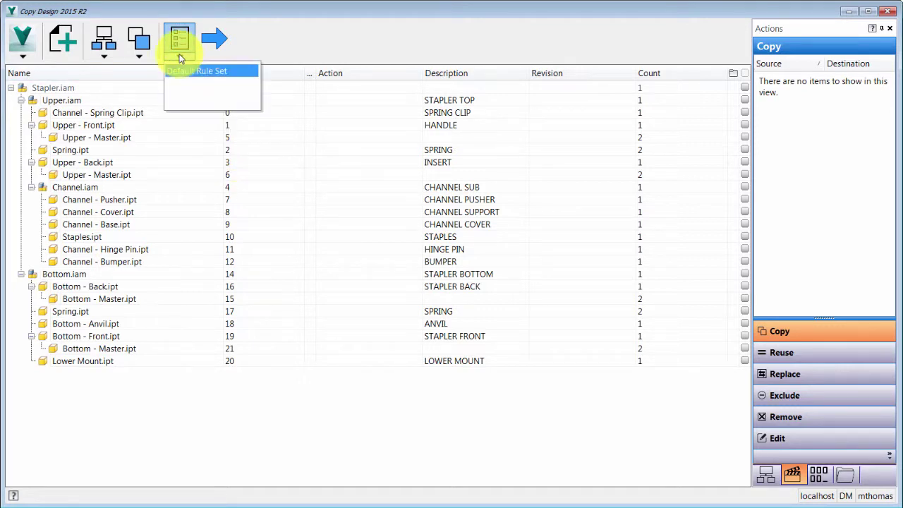
pyautogui.click(145, 16)
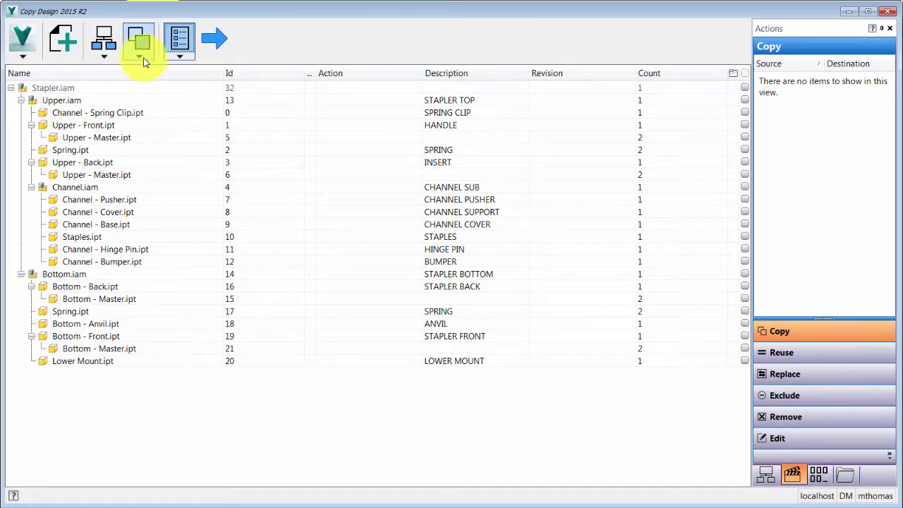
pyautogui.click(106, 59)
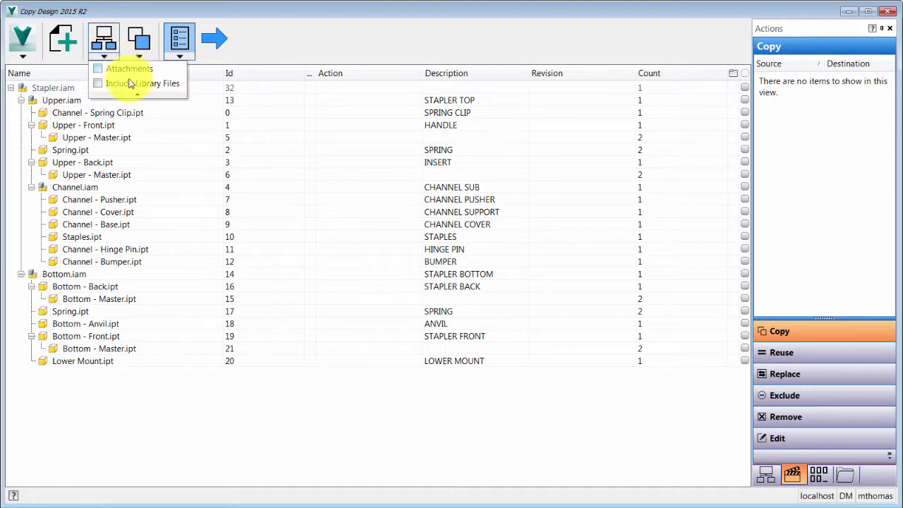
pyautogui.click(331, 40)
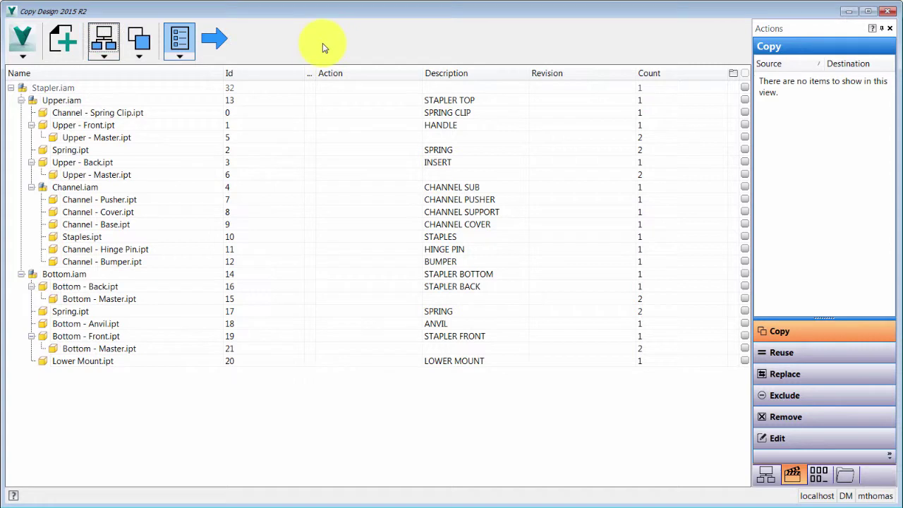
pyautogui.click(23, 36)
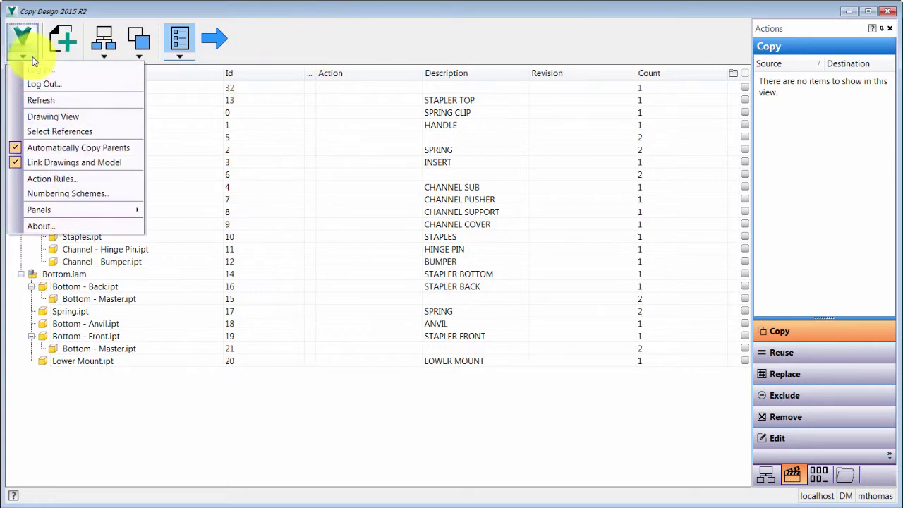
# Step: Turn Drawing View on to review the related drawings, then switch it back off
pyautogui.click(49, 117)
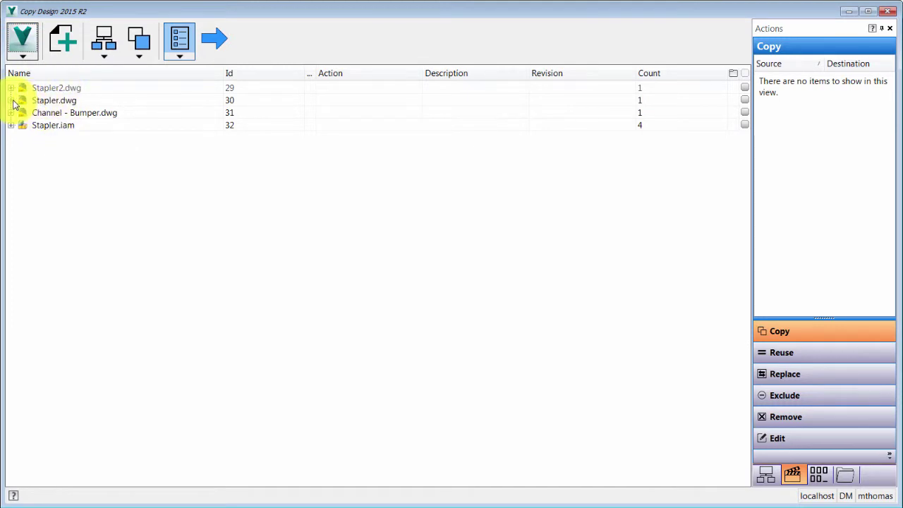
pyautogui.click(23, 42)
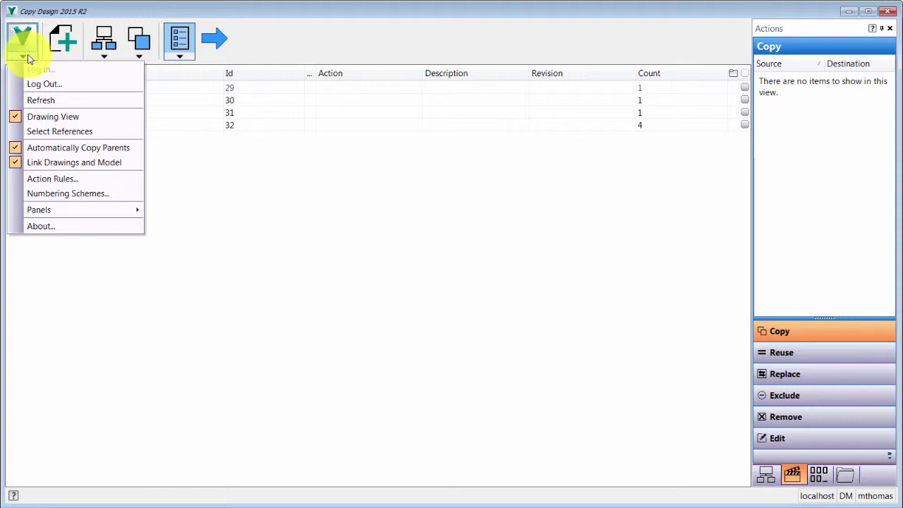
pyautogui.click(237, 240)
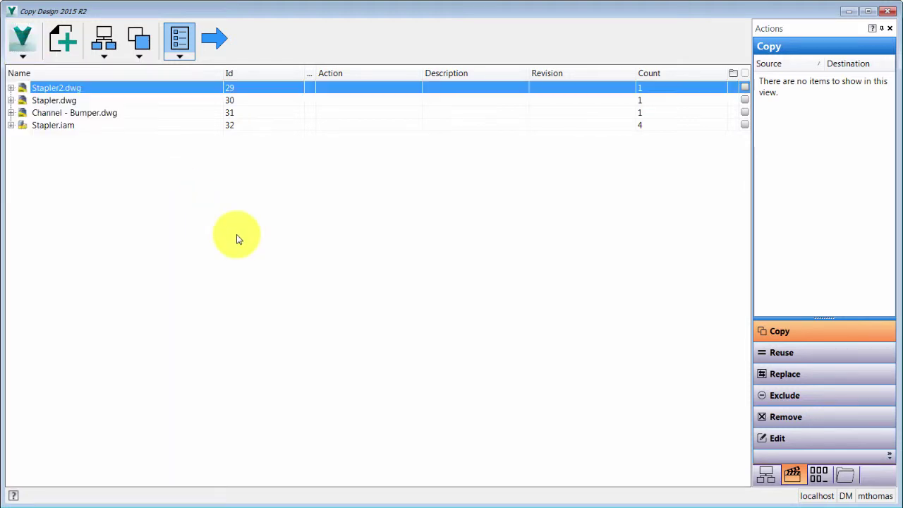
pyautogui.click(21, 47)
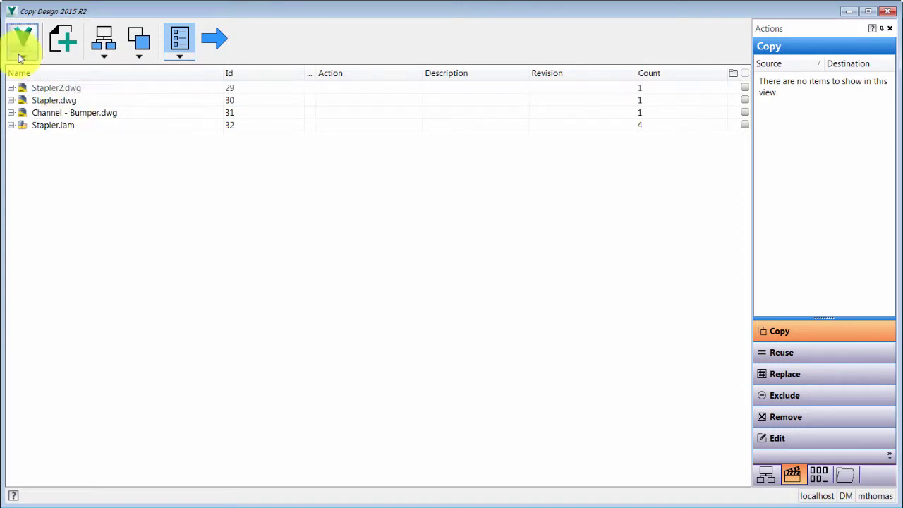
pyautogui.click(50, 117)
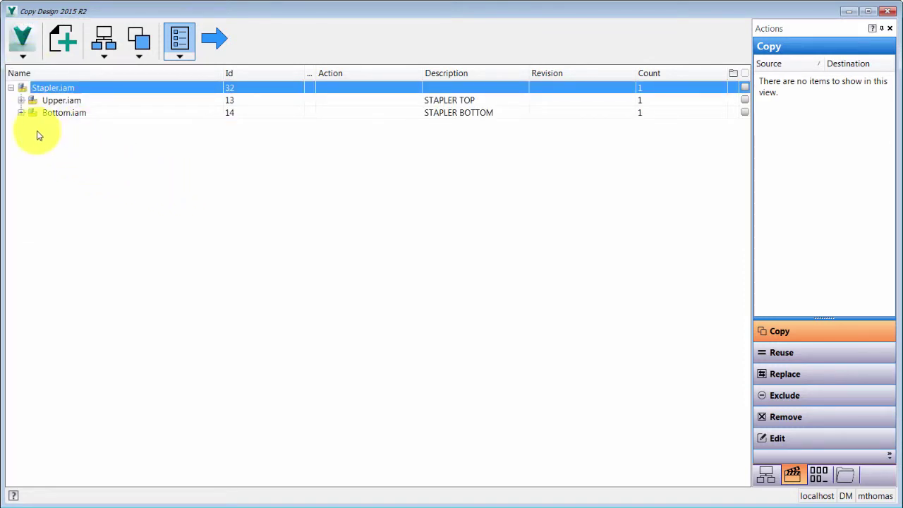
# Step: Expand Bottom.iam and Upper.iam and set Bottom.iam's Spring.ipt to Copy
pyautogui.click(22, 113)
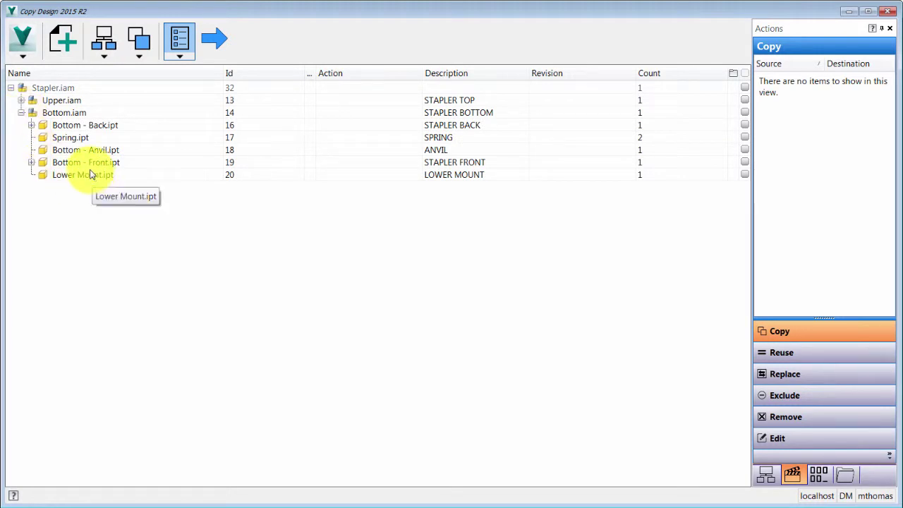
pyautogui.click(21, 101)
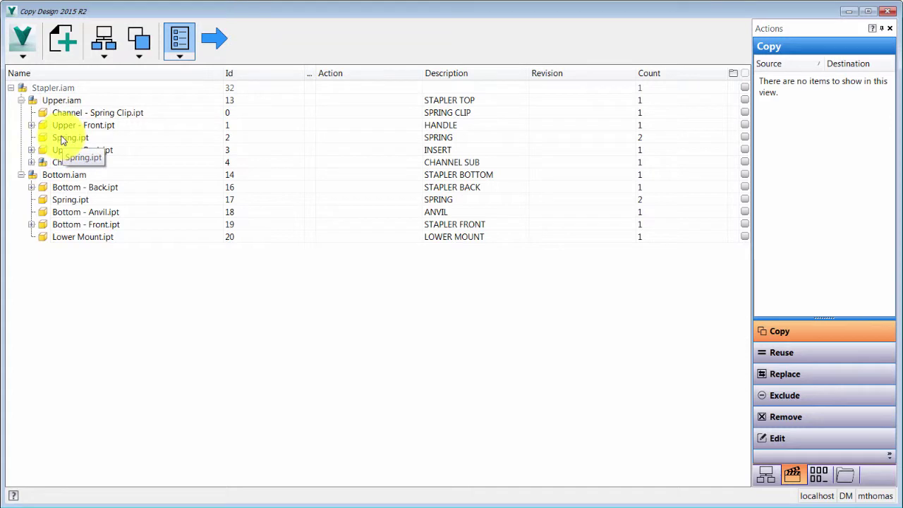
pyautogui.click(65, 200)
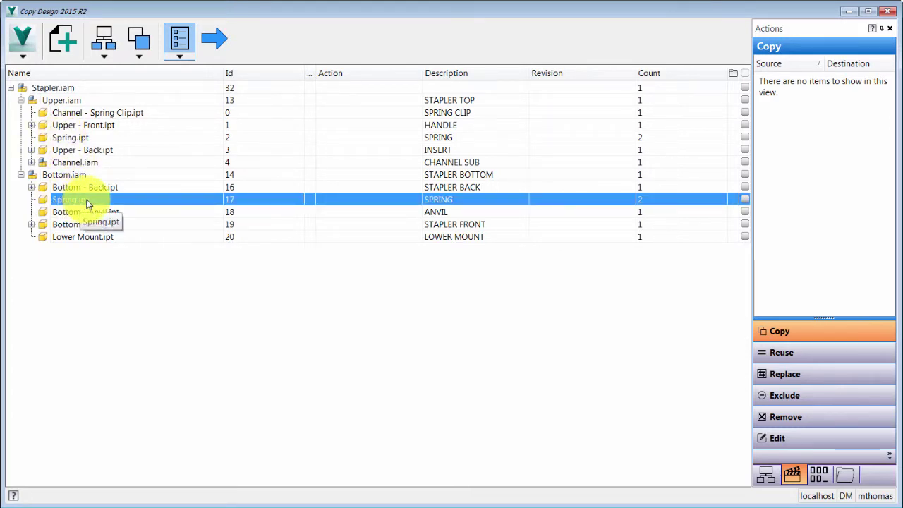
pyautogui.rightClick(341, 204)
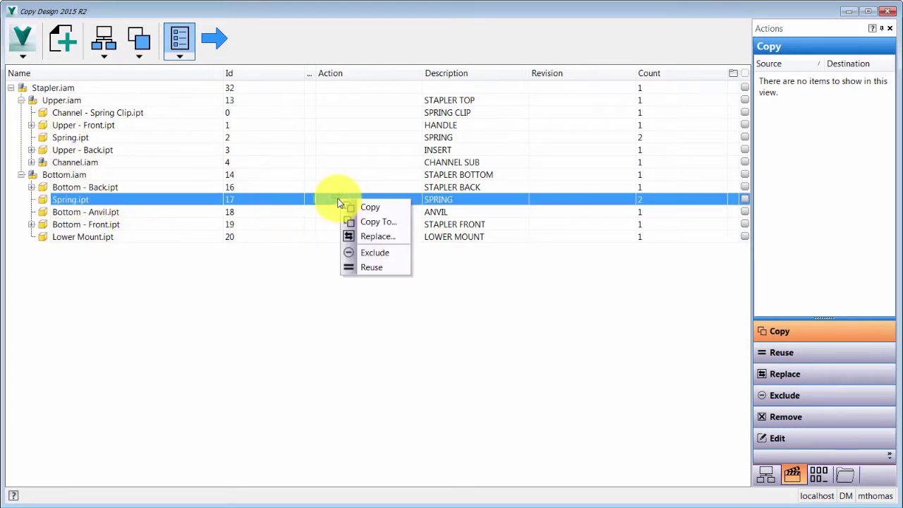
pyautogui.click(370, 206)
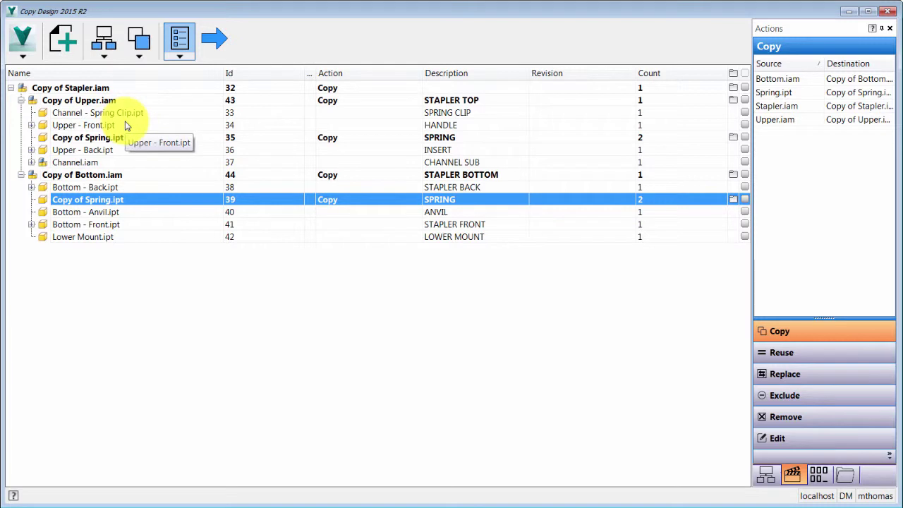
# Step: Reset the whole Stapler.iam branch to Reuse, clearing all copy actions
pyautogui.click(23, 57)
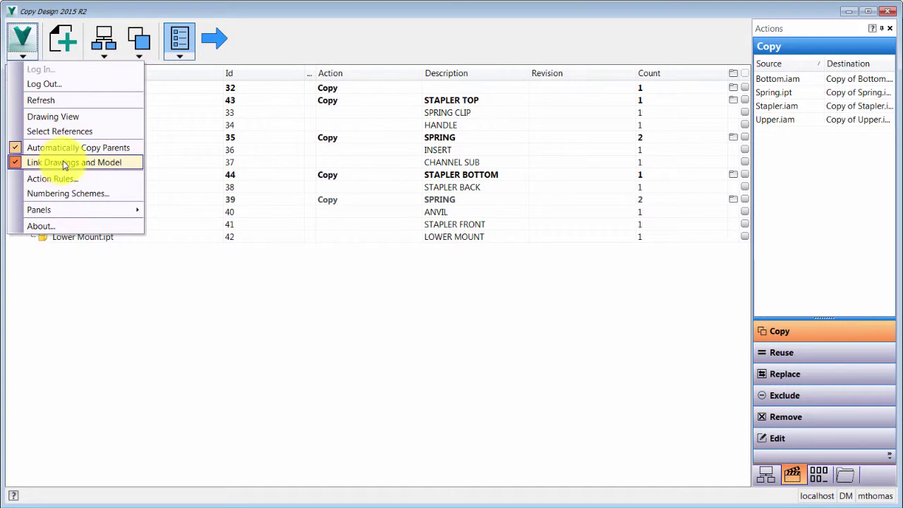
pyautogui.click(181, 292)
pyautogui.rightClick(88, 92)
pyautogui.click(315, 248)
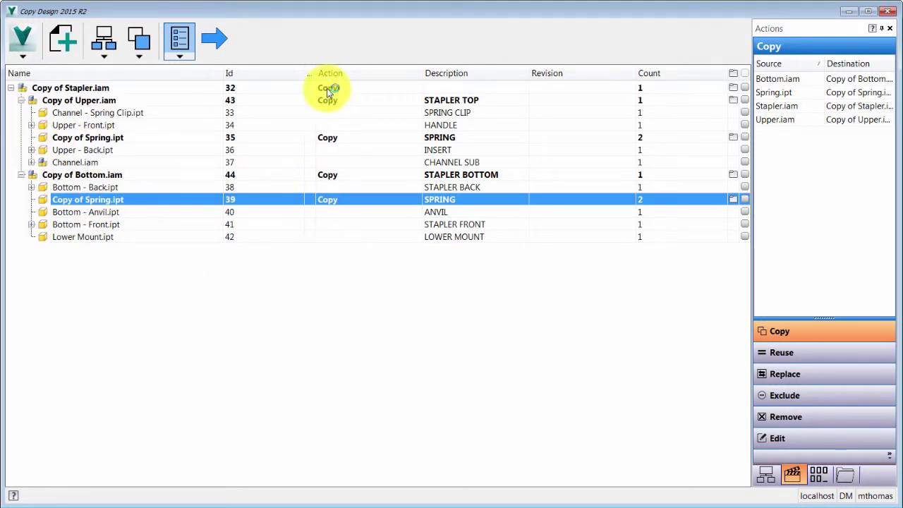
pyautogui.rightClick(327, 90)
pyautogui.click(370, 143)
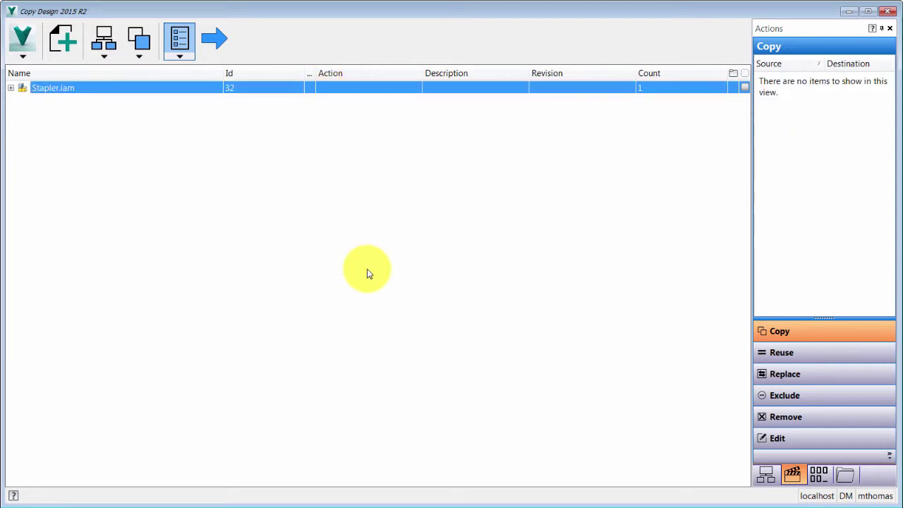
# Step: Expand Stapler.iam, Upper.iam and Bottom.iam to list all their parts
pyautogui.click(10, 87)
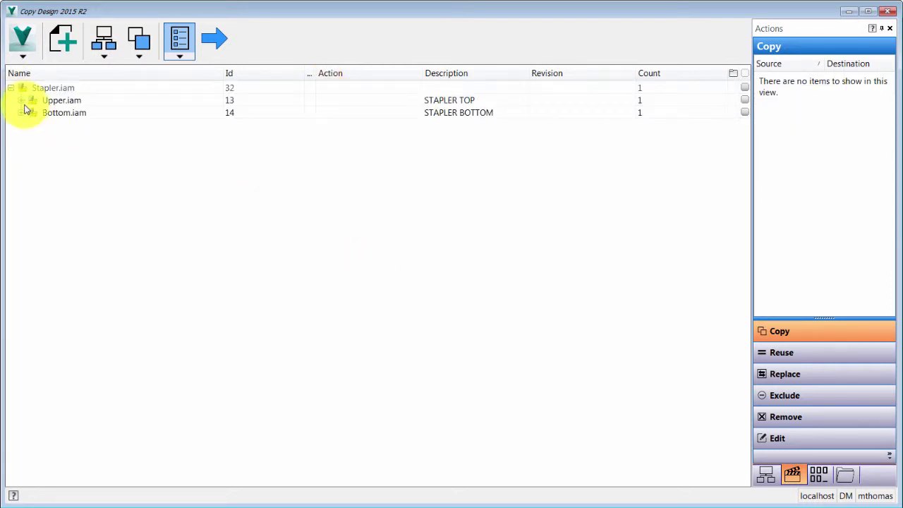
pyautogui.click(21, 100)
pyautogui.click(21, 174)
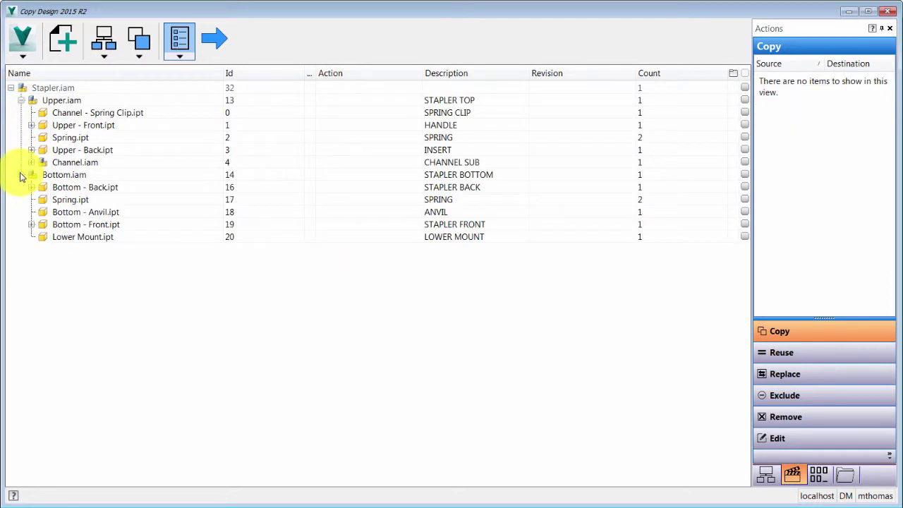
# Step: Toggle Select References in the V menu and select Spring.ipt under Upper.iam
pyautogui.click(22, 58)
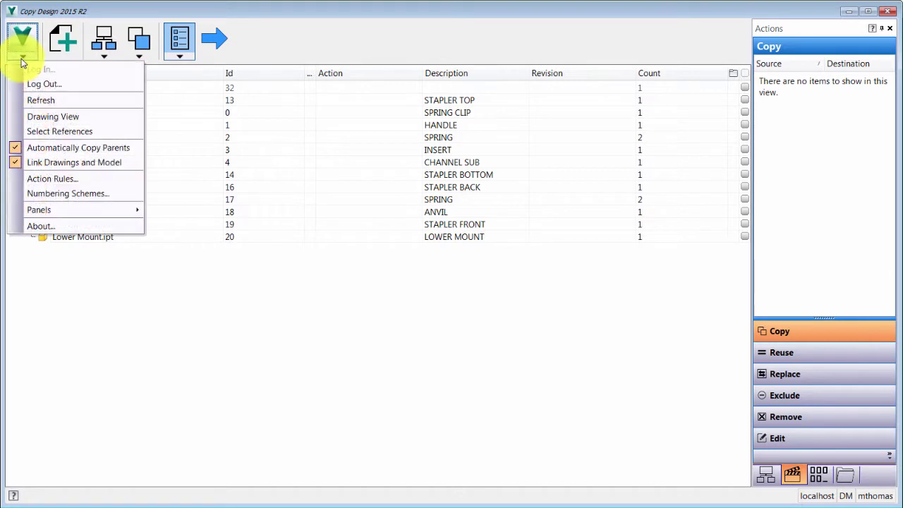
pyautogui.click(59, 132)
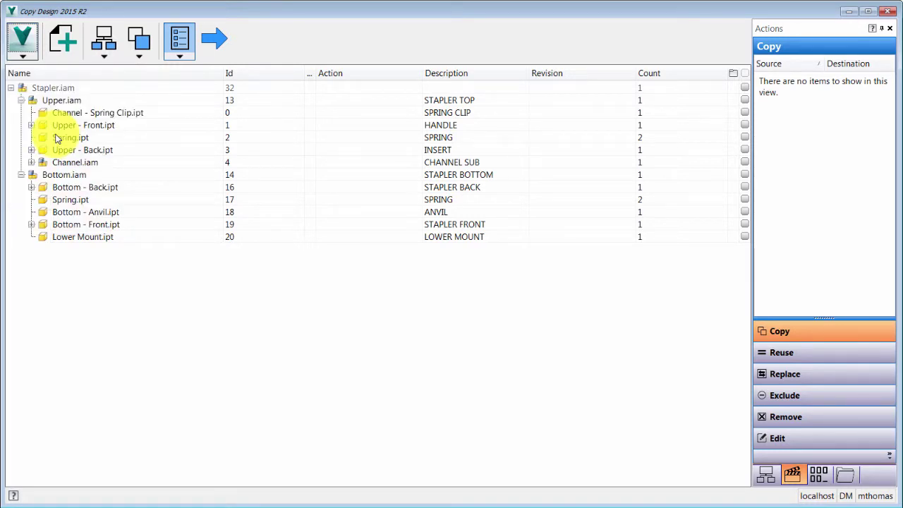
pyautogui.click(78, 139)
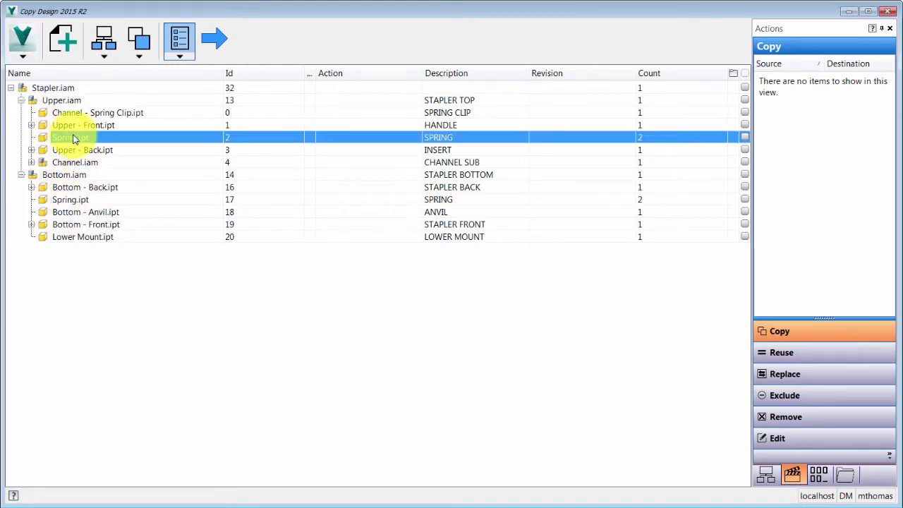
# Step: Set the Spring.ipt under Upper.iam to Copy
pyautogui.rightClick(333, 139)
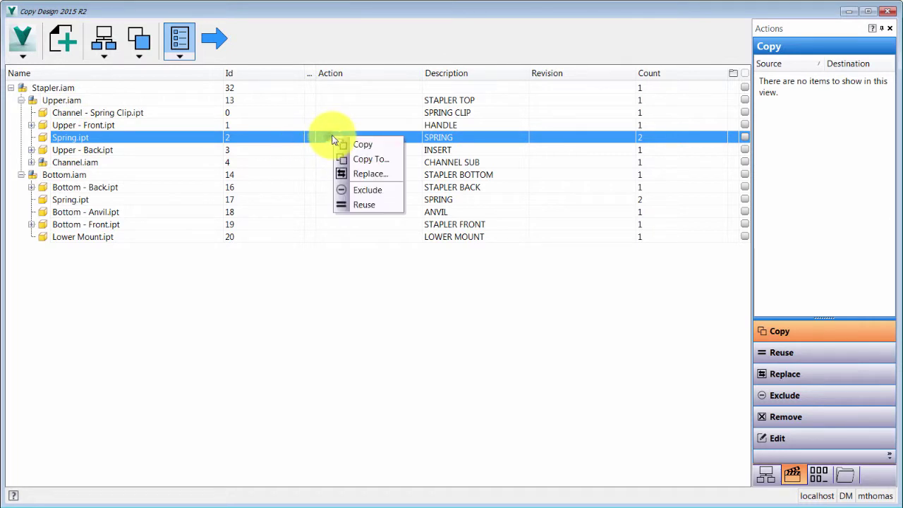
pyautogui.click(347, 144)
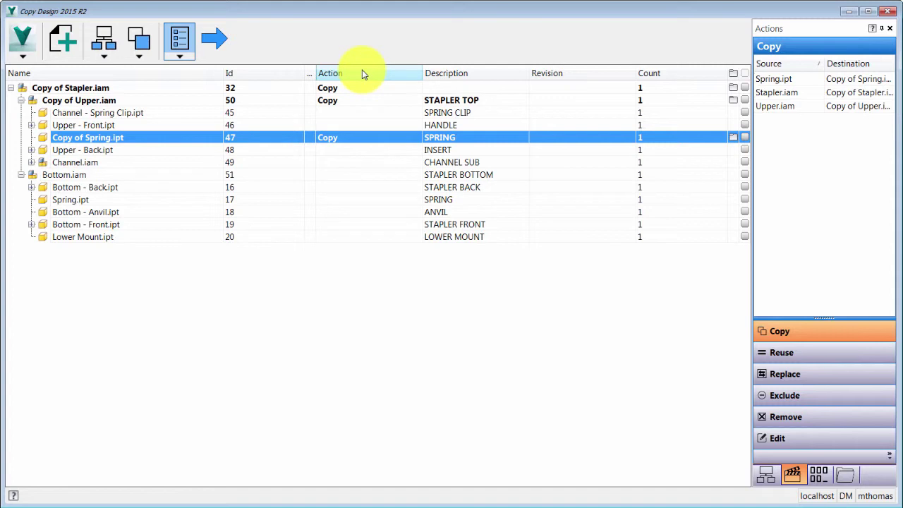
# Step: Move the Description column ahead of Action and make it narrower
pyautogui.moveTo(451, 83); pyautogui.dragTo(314, 82)
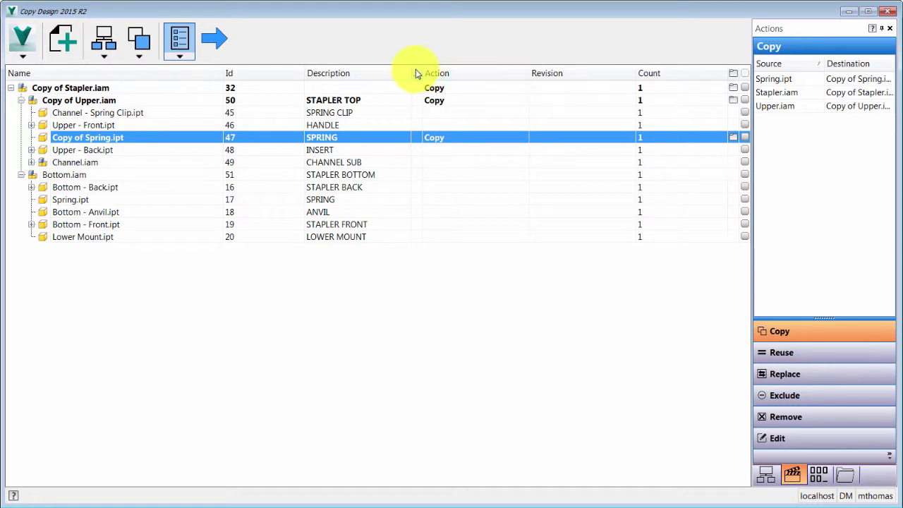
pyautogui.moveTo(409, 70); pyautogui.dragTo(392, 69)
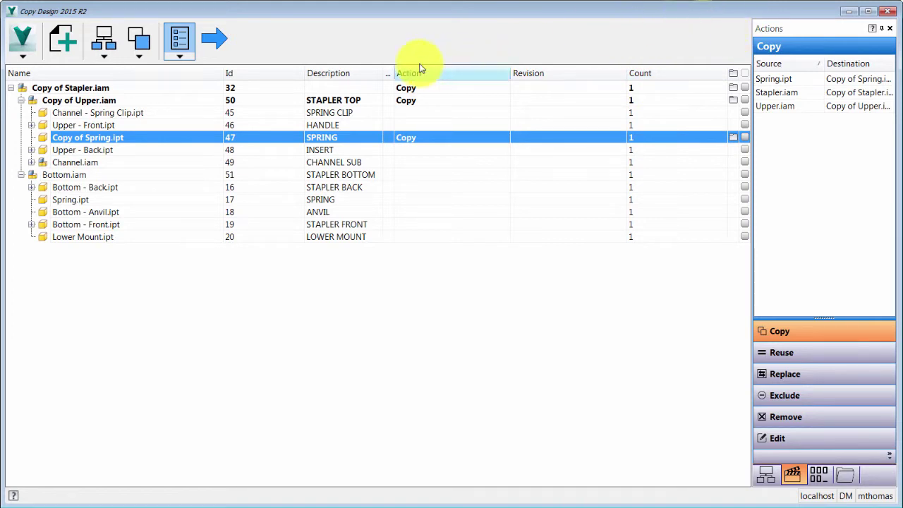
pyautogui.rightClick(360, 79)
pyautogui.click(397, 40)
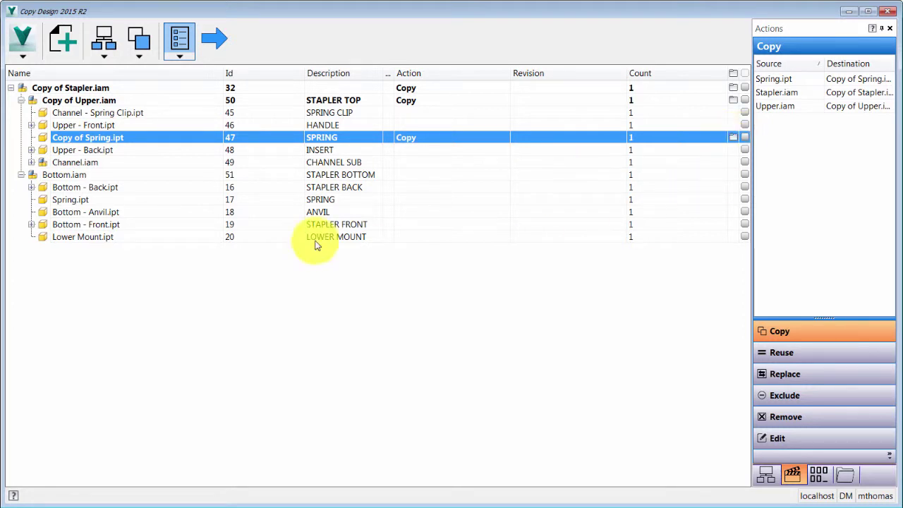
# Step: Copy Bottom - Anvil.ipt to a newly created Designs/STAPLER R2 vault folder
pyautogui.click(101, 214)
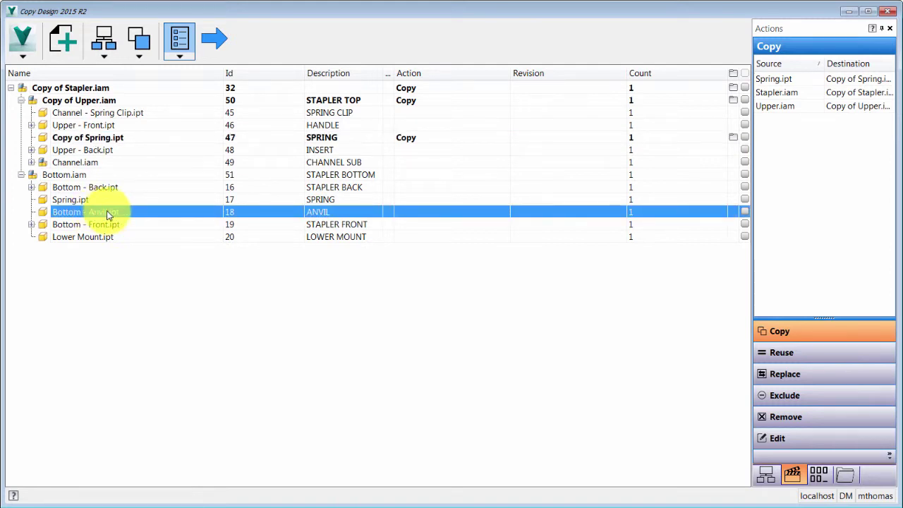
pyautogui.rightClick(104, 213)
pyautogui.click(127, 236)
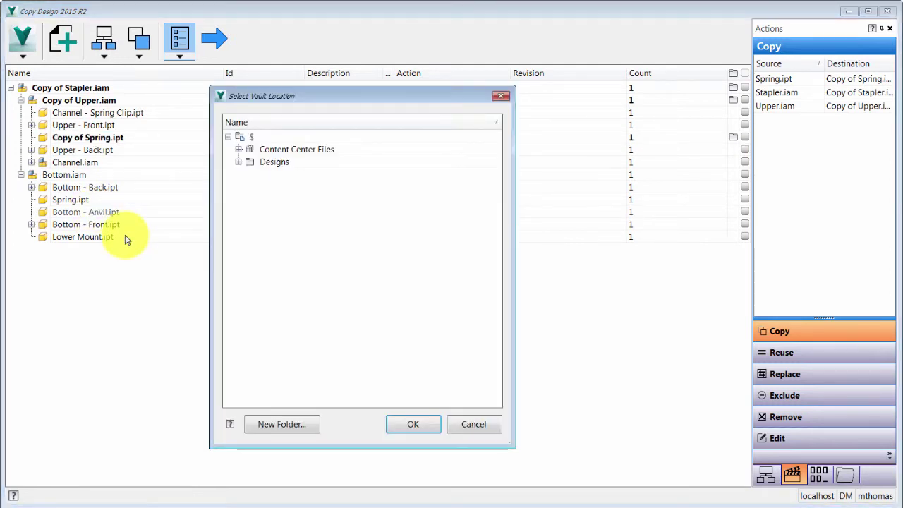
pyautogui.click(238, 163)
pyautogui.click(249, 174)
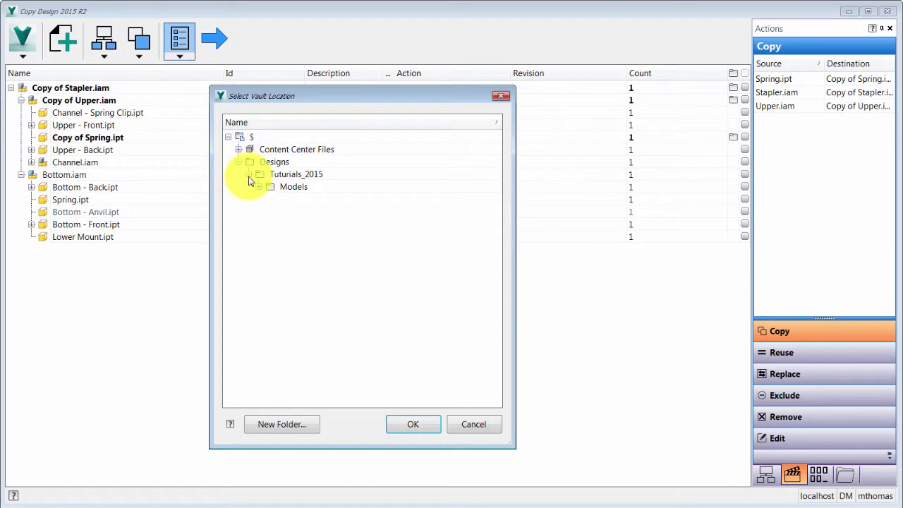
pyautogui.click(274, 162)
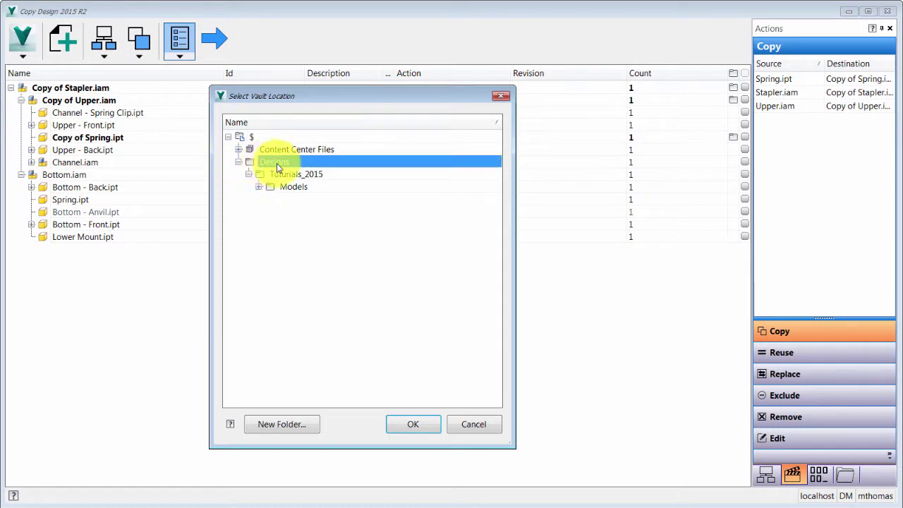
pyautogui.click(291, 425)
pyautogui.write('STAPLER R2')
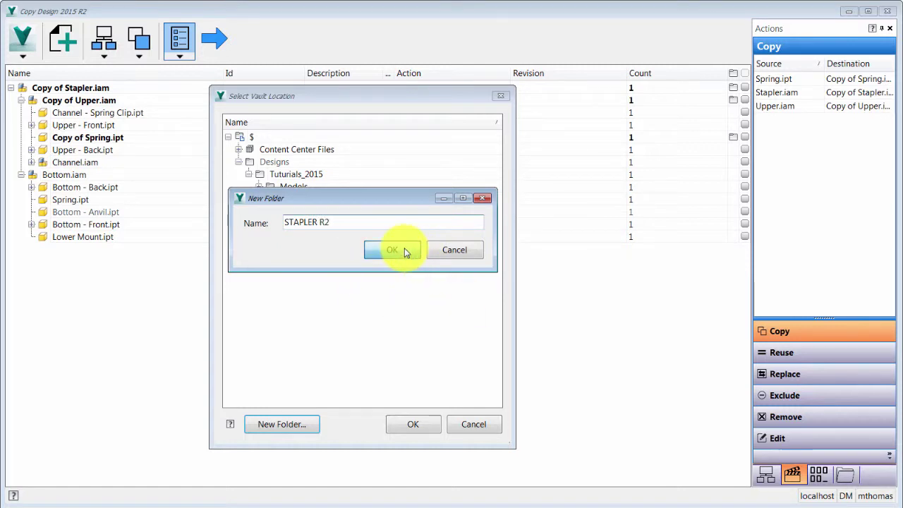
pyautogui.click(397, 249)
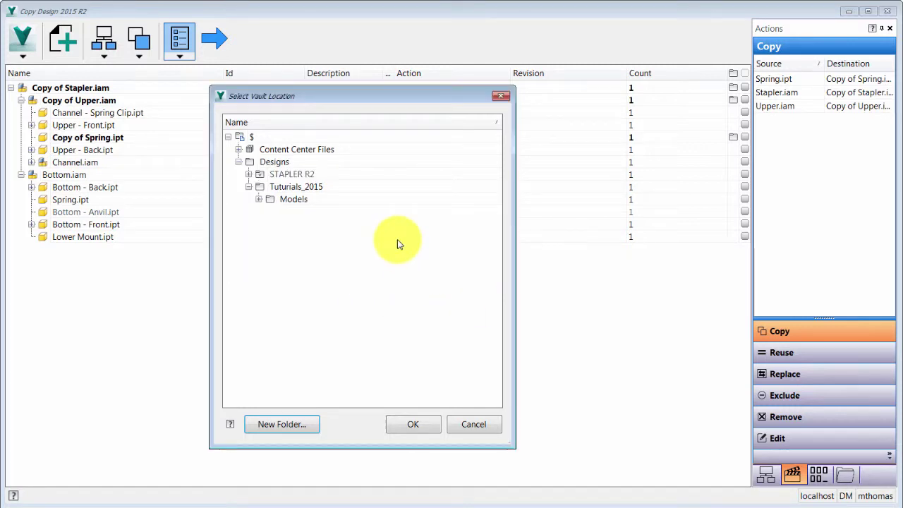
pyautogui.click(289, 175)
pyautogui.click(406, 424)
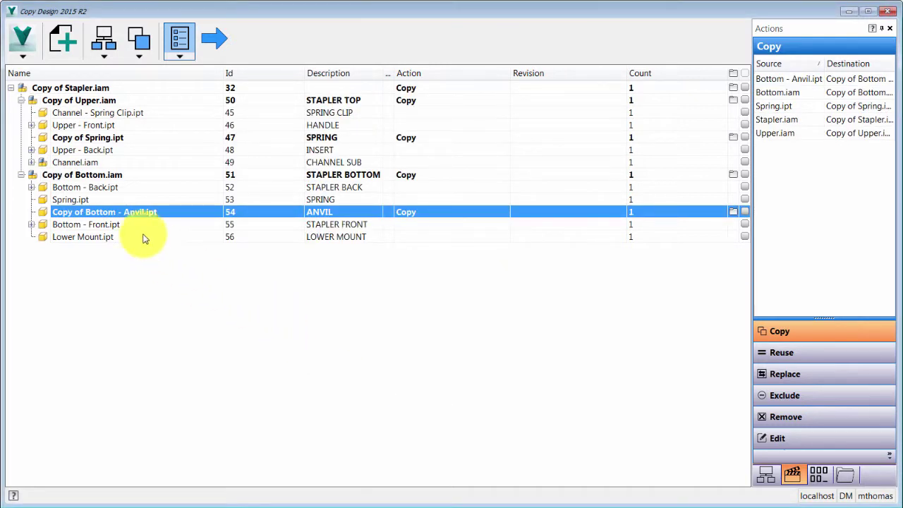
# Step: Set Bottom.iam's Spring.ipt to Exclude, leaving Lower Mount.ipt with no action
pyautogui.moveTo(733, 213)
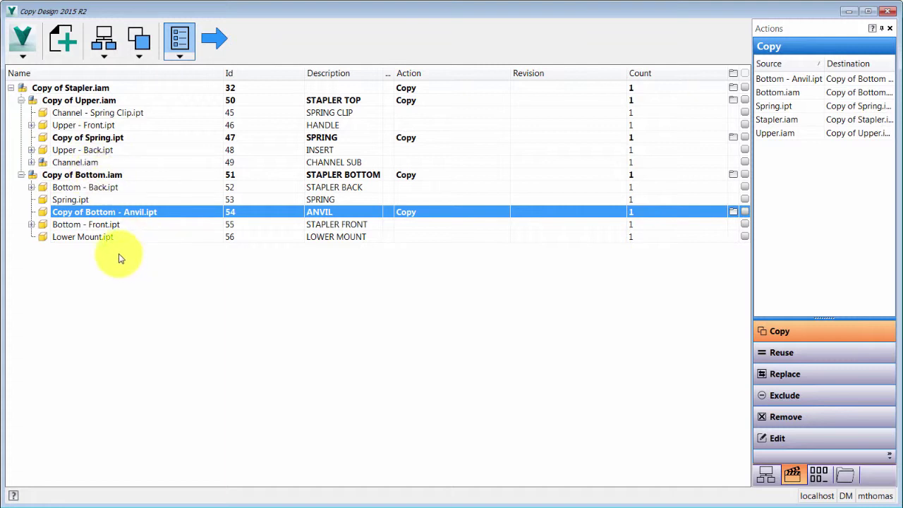
pyautogui.click(86, 203)
pyautogui.rightClick(94, 201)
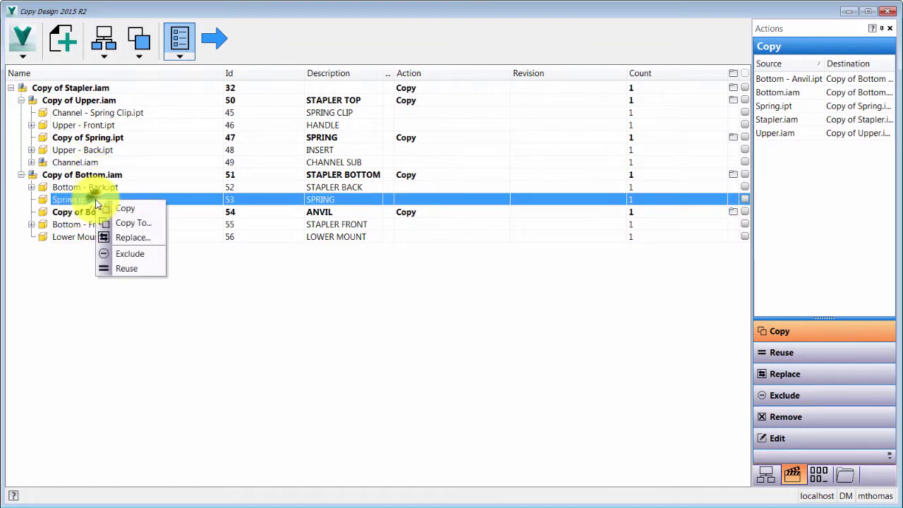
pyautogui.click(127, 254)
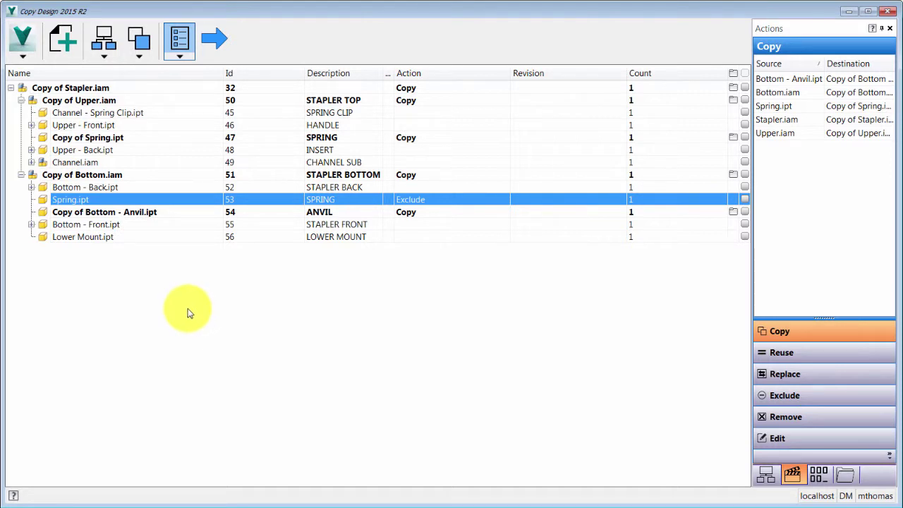
pyautogui.click(101, 239)
pyautogui.rightClick(100, 240)
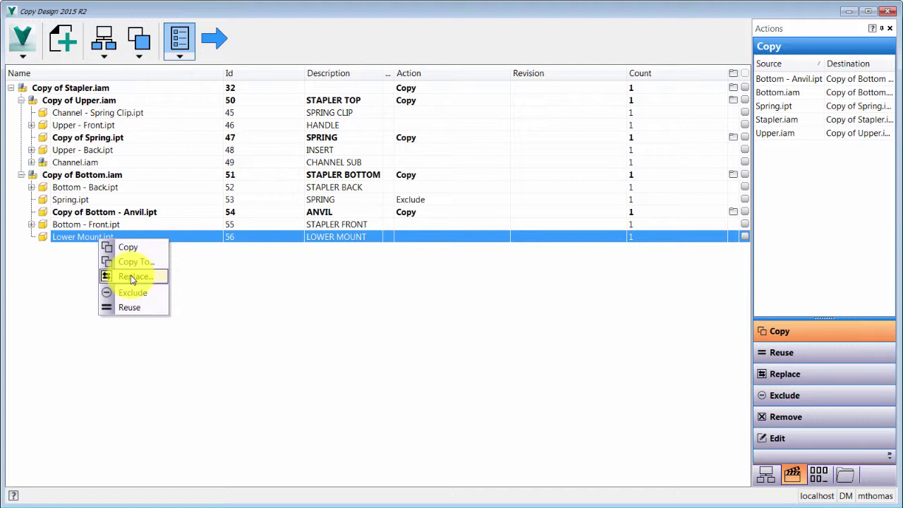
pyautogui.click(350, 345)
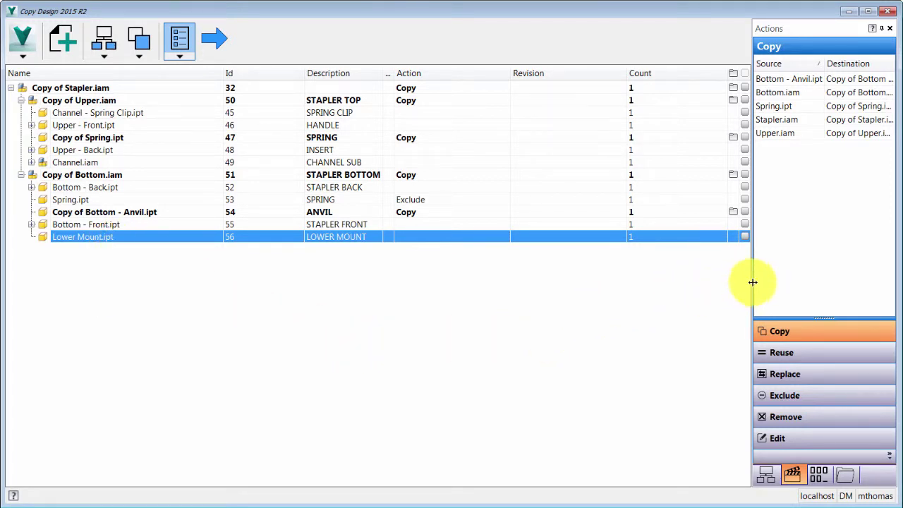
# Step: Widen the actions summary and browse the Reuse, Exclude, Edit and Remove file lists
pyautogui.moveTo(752, 280); pyautogui.dragTo(706, 281)
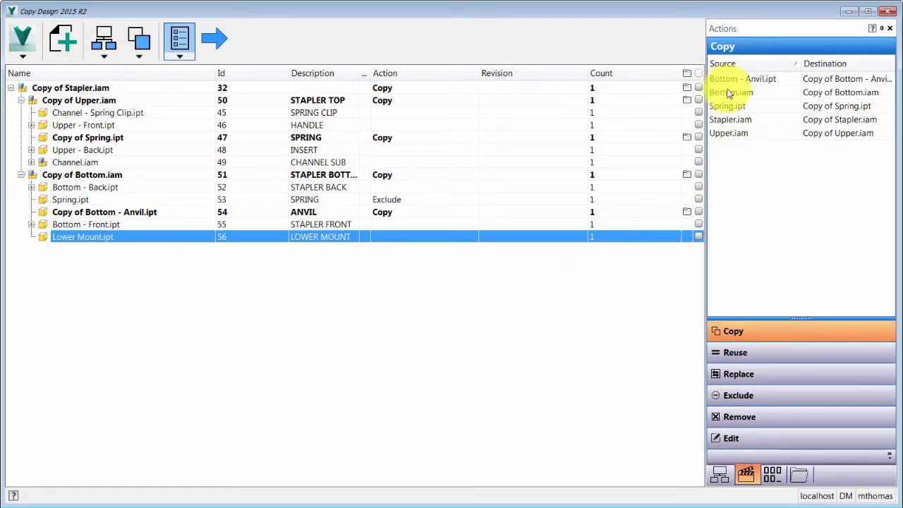
pyautogui.click(745, 353)
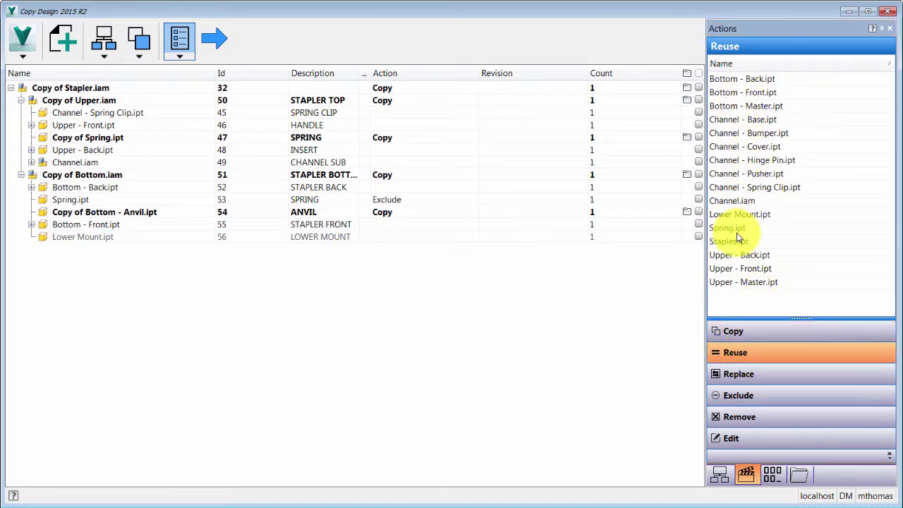
pyautogui.click(778, 406)
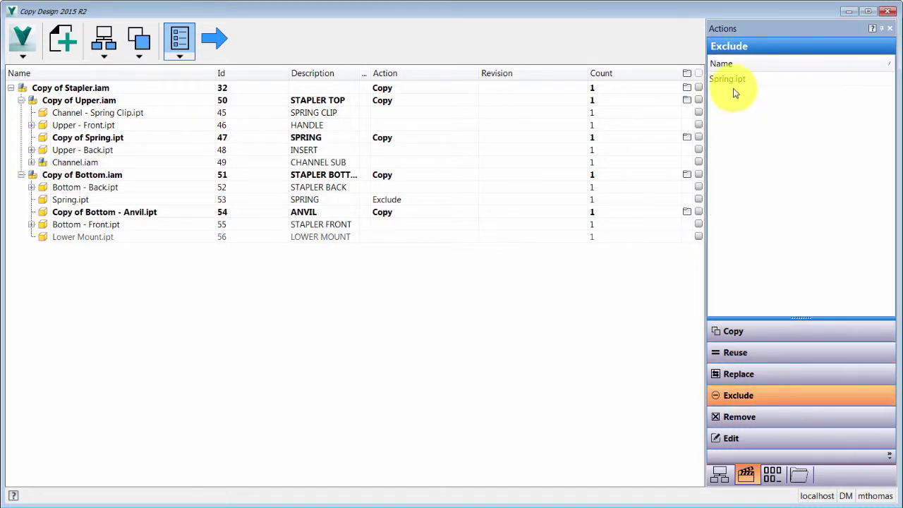
pyautogui.click(731, 440)
pyautogui.click(755, 418)
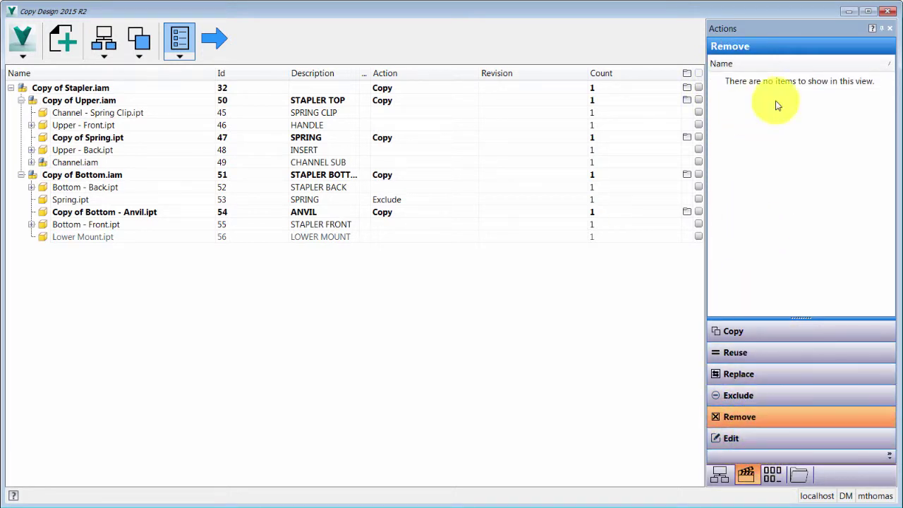
pyautogui.click(762, 356)
# Step: Recheck the Remove and Exclude lists and Spring.ipt's options, ending on the copied files
pyautogui.click(762, 339)
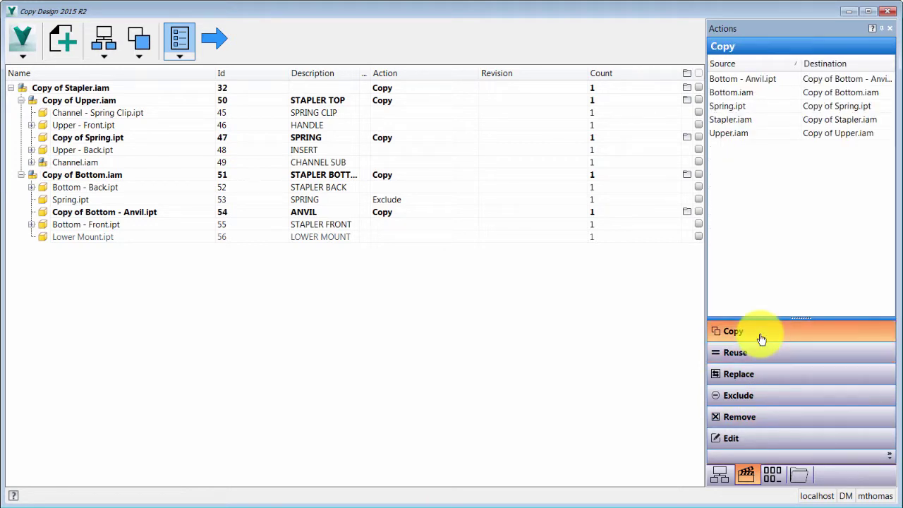
pyautogui.click(758, 416)
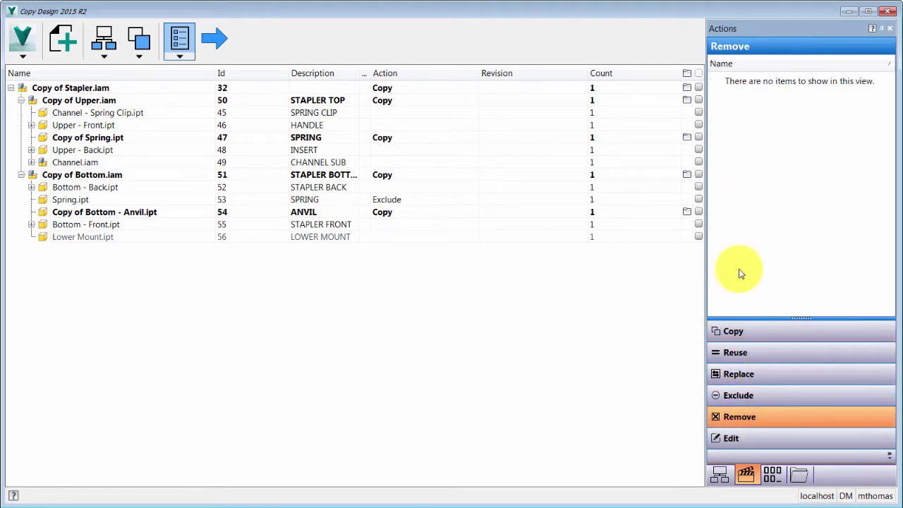
pyautogui.click(738, 396)
pyautogui.rightClick(740, 79)
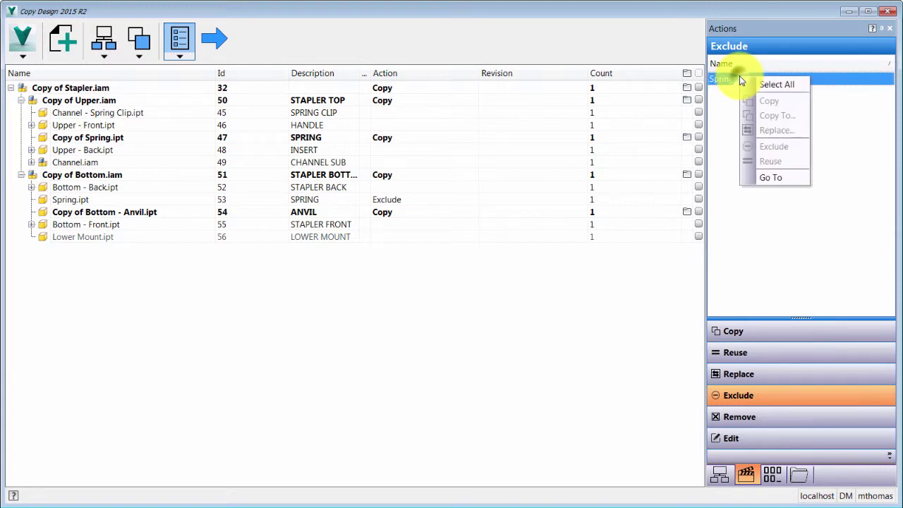
pyautogui.click(728, 134)
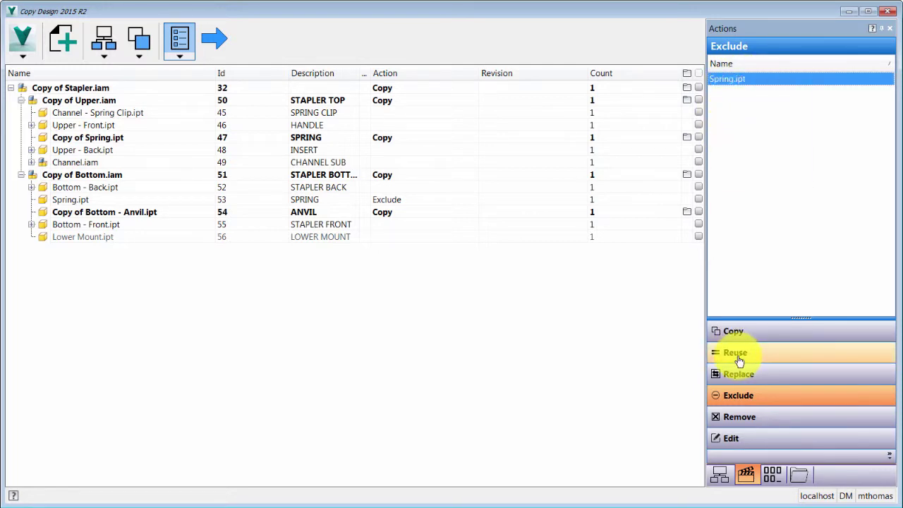
pyautogui.click(741, 333)
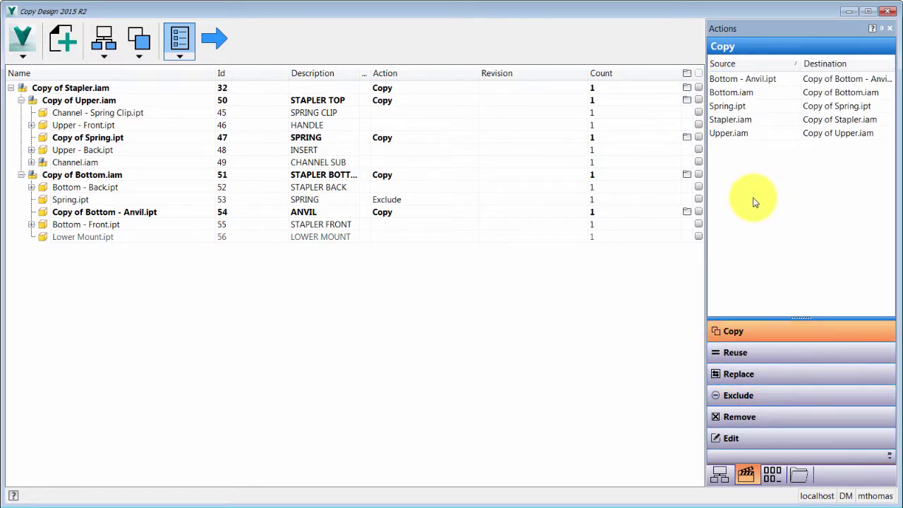
# Step: Inspect options for Bottom - Anvil.ipt and excluded Spring.ipt, then return to the Reuse list
pyautogui.rightClick(793, 81)
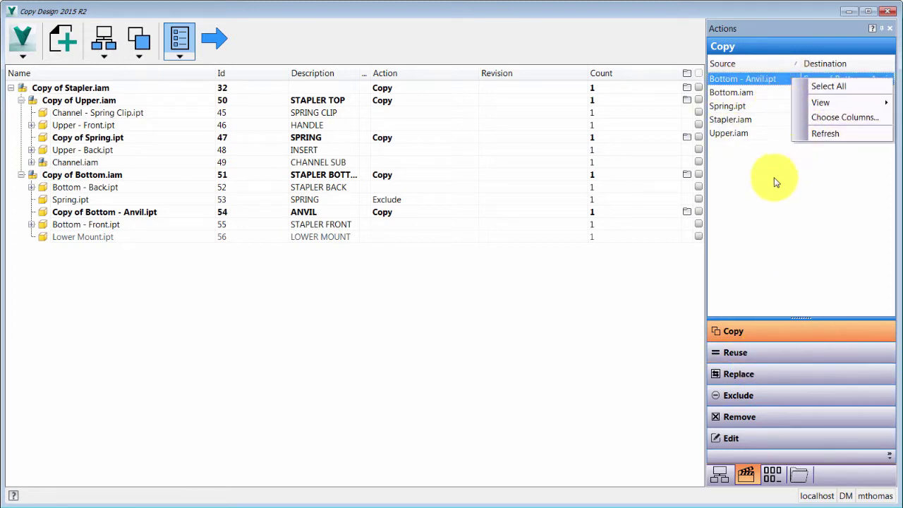
pyautogui.click(846, 78)
pyautogui.rightClick(848, 84)
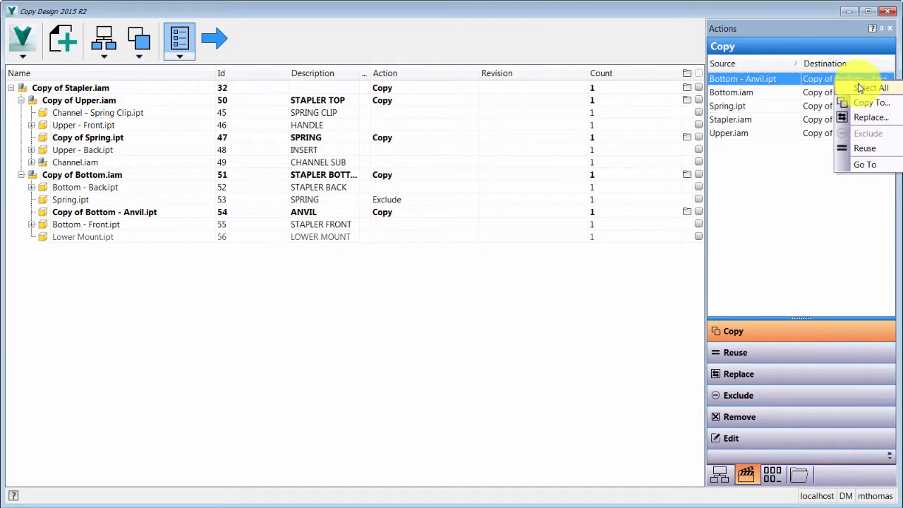
pyautogui.click(802, 252)
pyautogui.click(774, 398)
pyautogui.rightClick(805, 80)
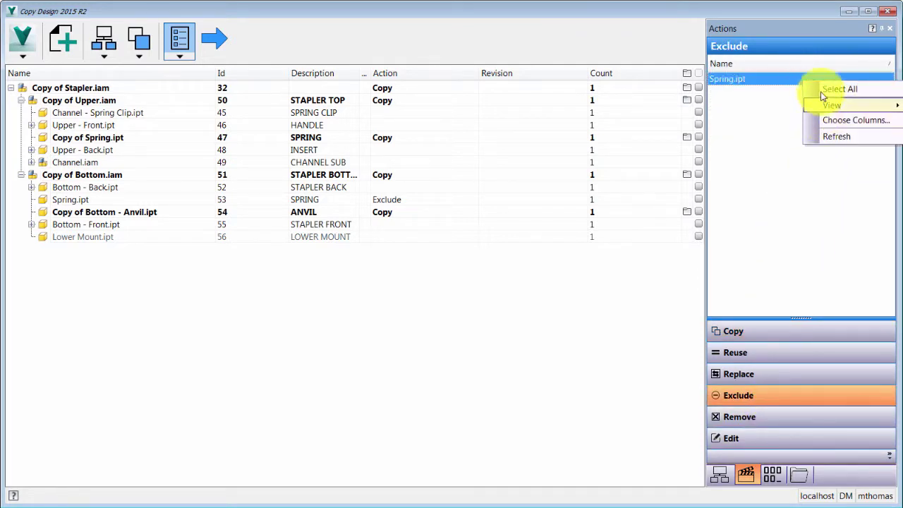
pyautogui.click(774, 186)
pyautogui.click(761, 357)
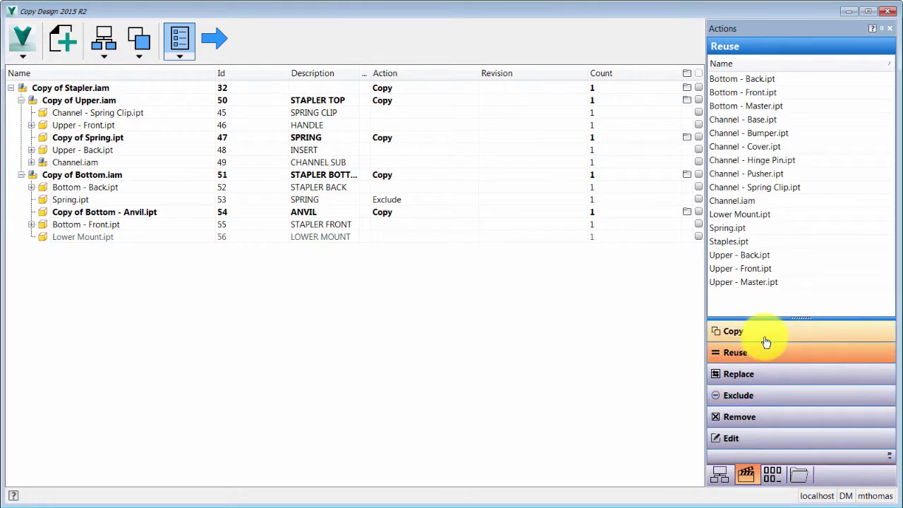
pyautogui.click(766, 341)
pyautogui.click(759, 357)
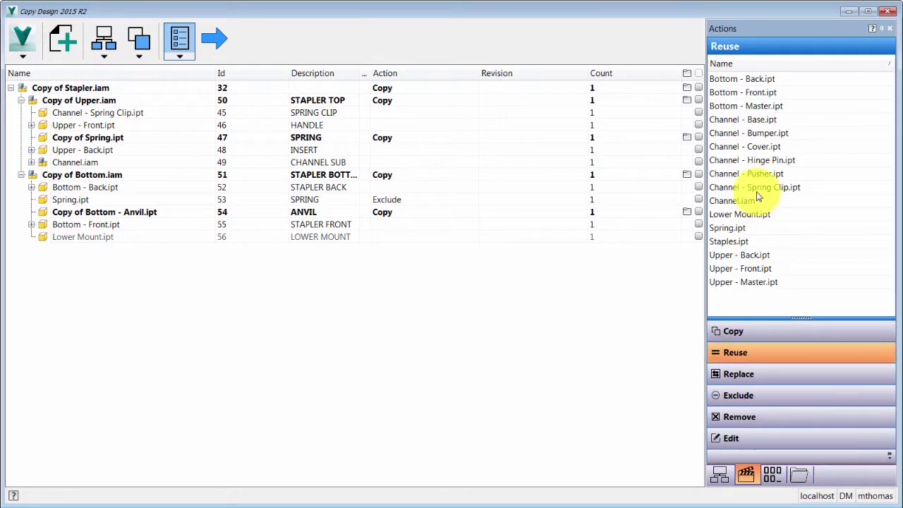
# Step: Copy the reused Channel - Pusher.ipt into the STAPLER R2 folder
pyautogui.rightClick(759, 175)
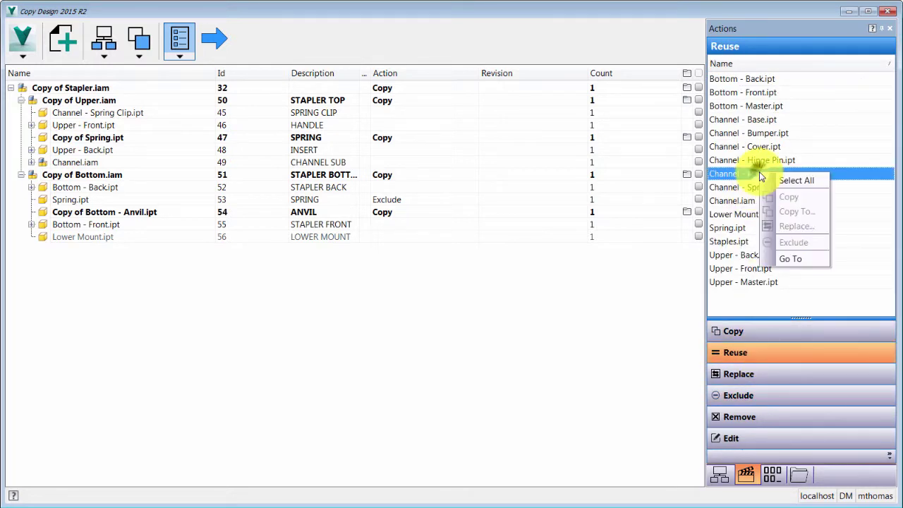
pyautogui.rightClick(846, 174)
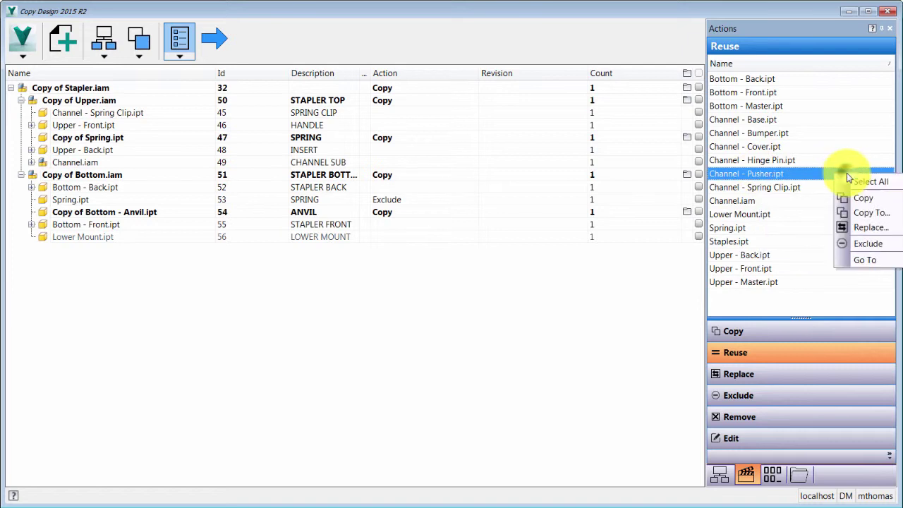
pyautogui.click(861, 214)
pyautogui.click(327, 175)
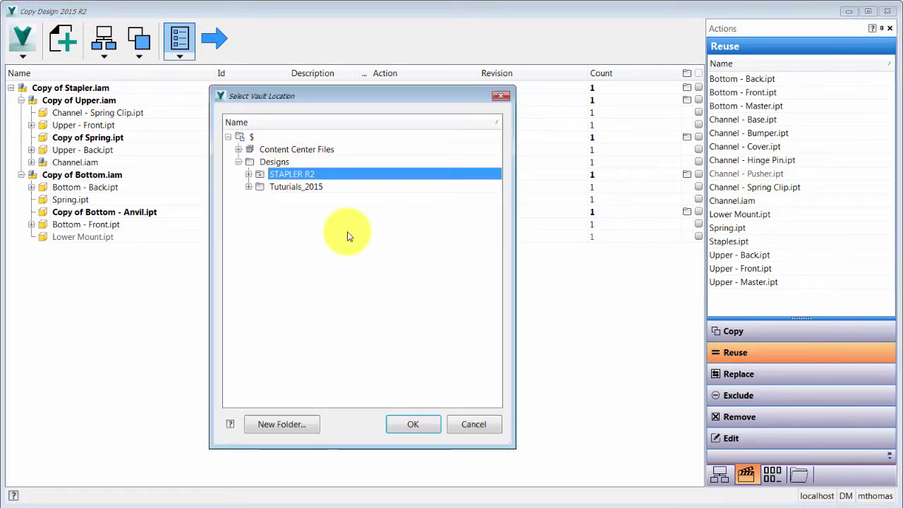
pyautogui.click(416, 423)
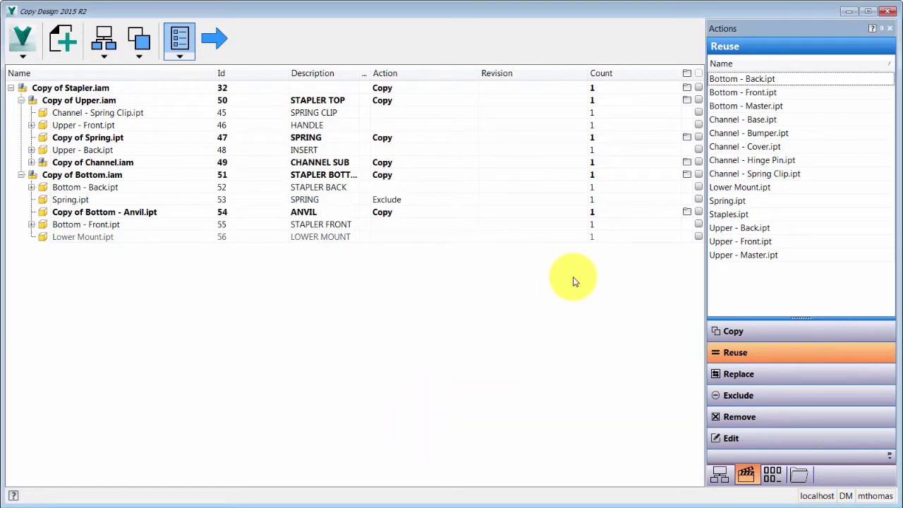
# Step: Expand the destination folders down to Components and move Copy of Spring.ipt into STAPLER R2
pyautogui.click(800, 475)
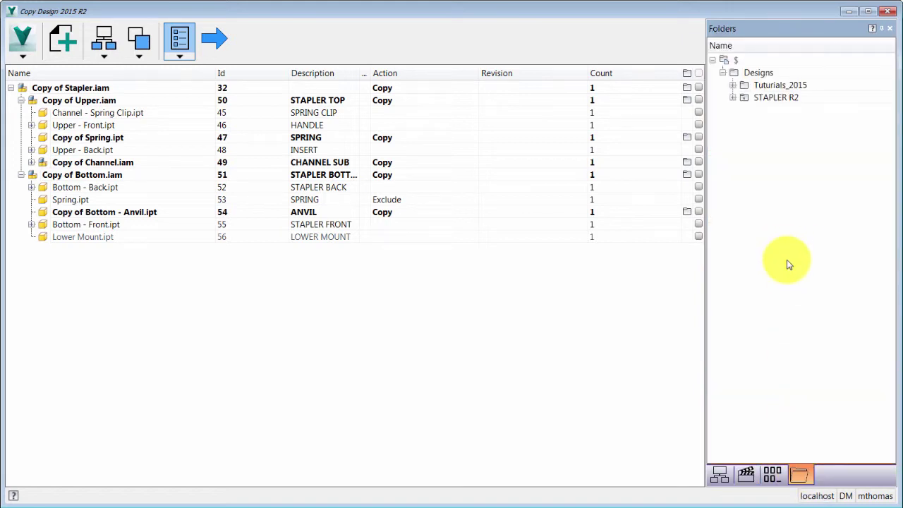
pyautogui.click(734, 98)
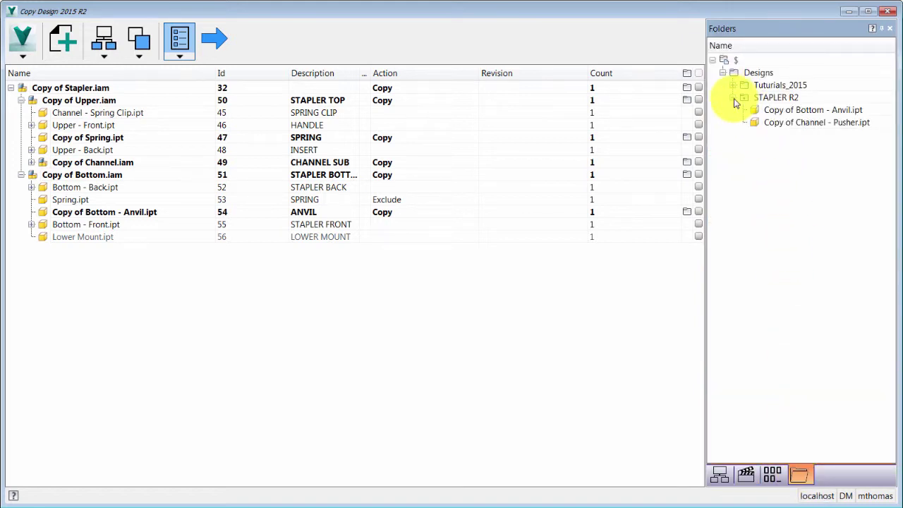
pyautogui.click(734, 85)
pyautogui.click(744, 98)
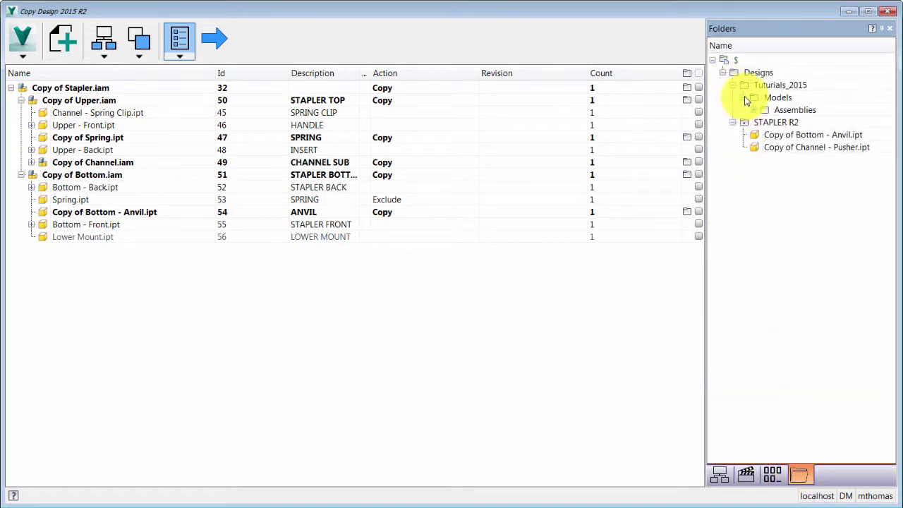
pyautogui.click(755, 110)
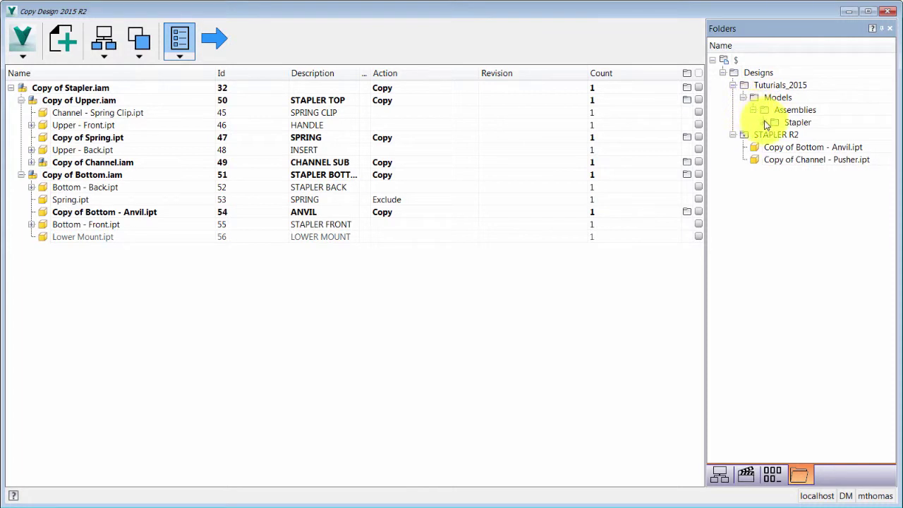
pyautogui.click(763, 122)
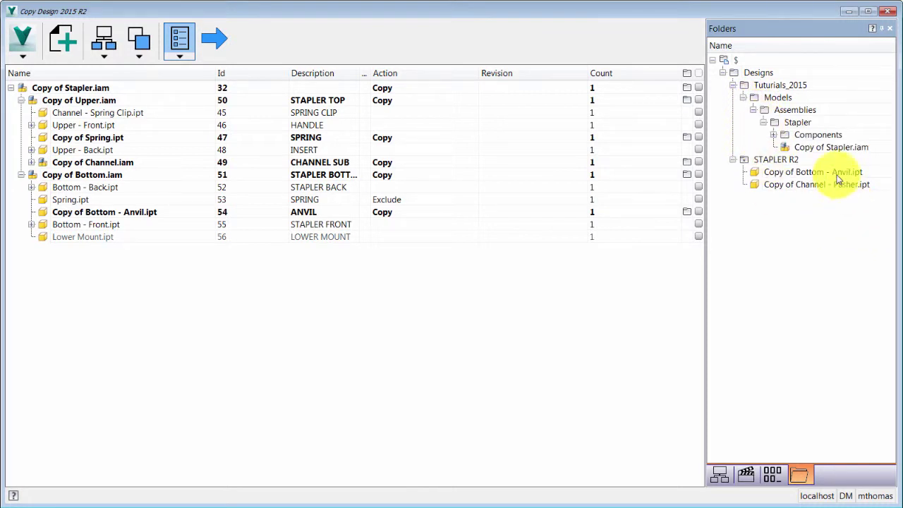
pyautogui.click(774, 135)
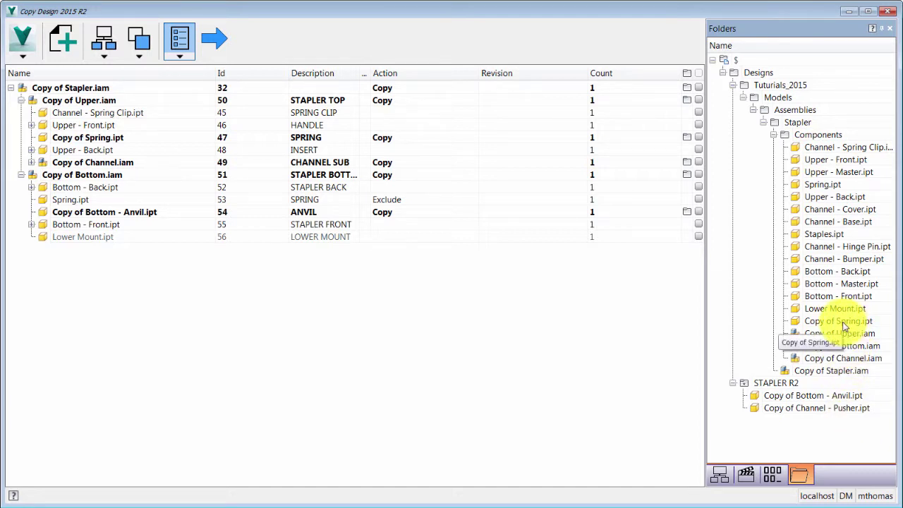
pyautogui.moveTo(838, 323); pyautogui.dragTo(783, 382)
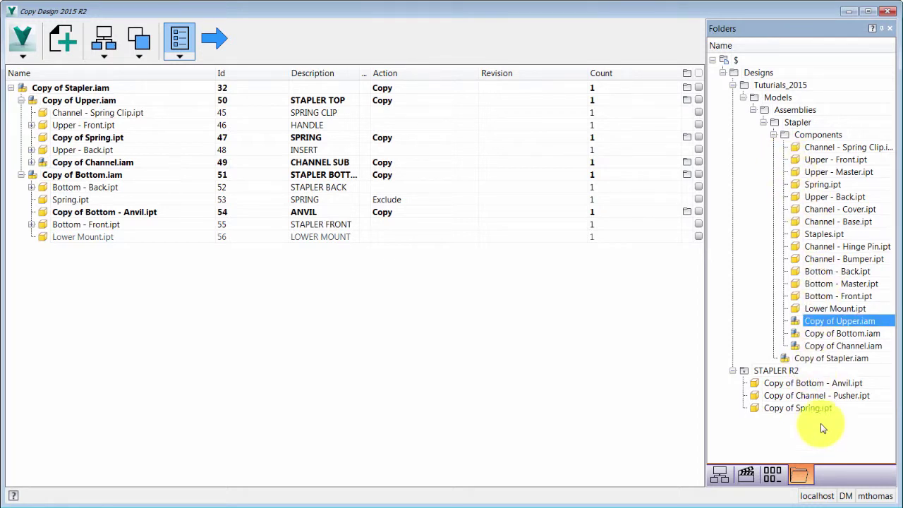
# Step: Check the options for Copy of Upper.iam and Channel - Bumper.ipt, leaving them unchanged
pyautogui.rightClick(852, 321)
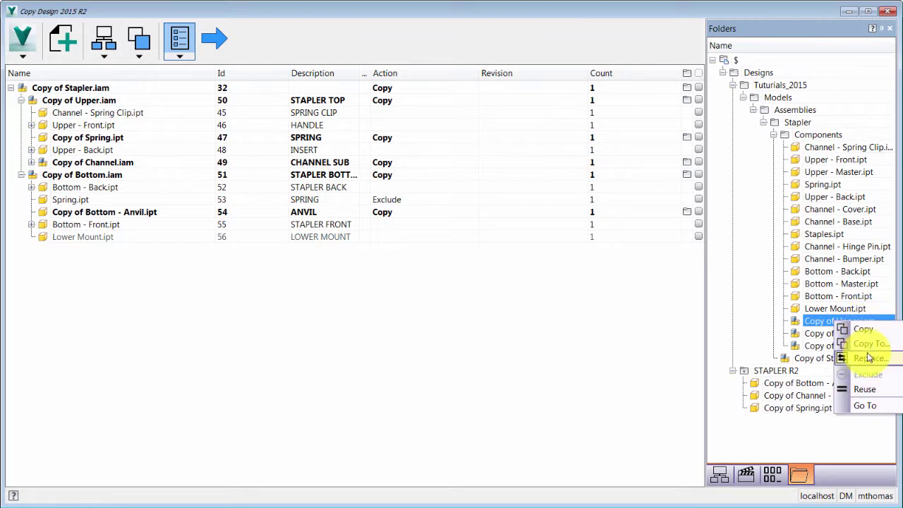
pyautogui.click(846, 261)
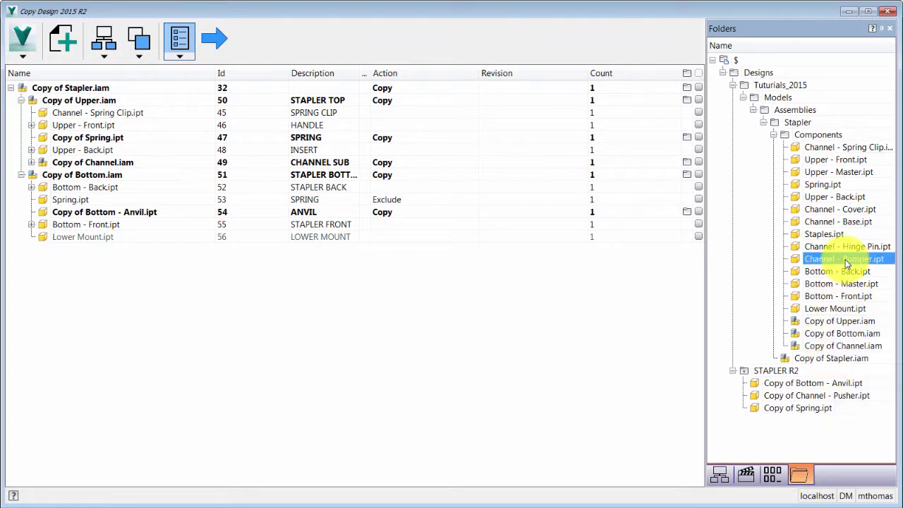
pyautogui.rightClick(846, 263)
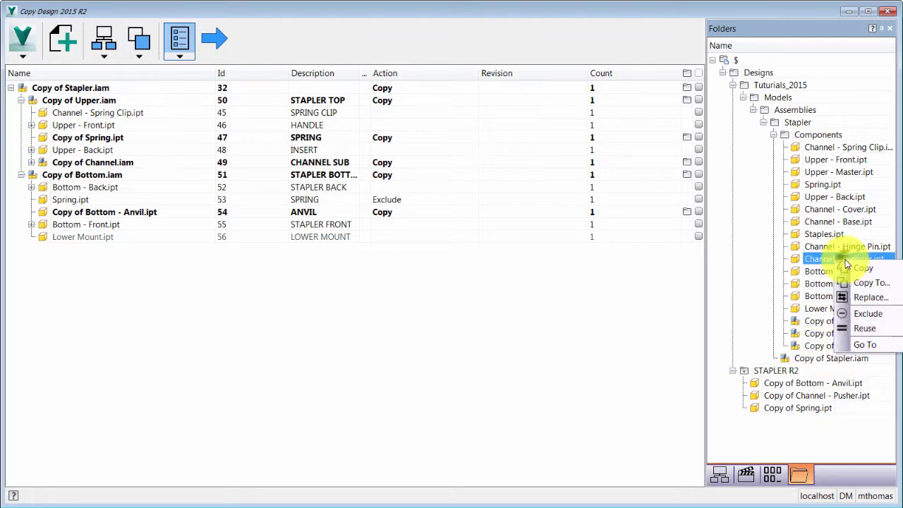
pyautogui.click(865, 325)
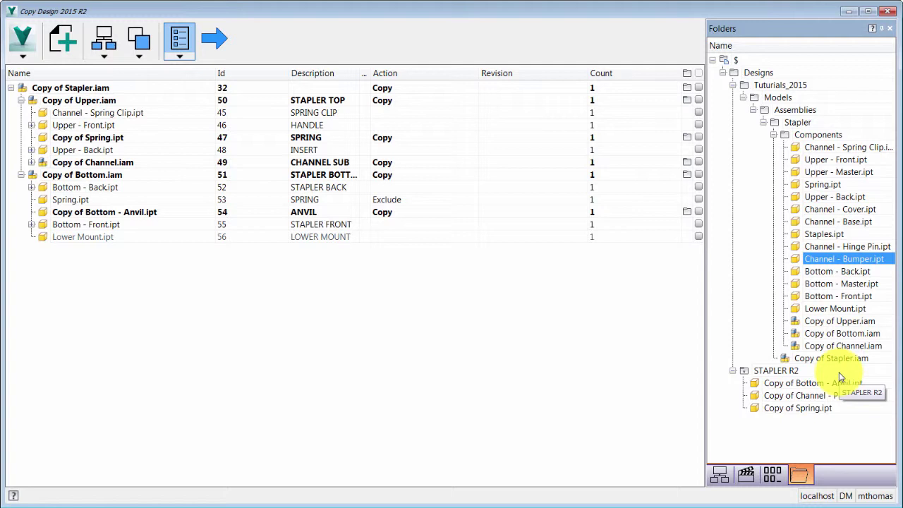
# Step: Trace Lower Mount.ipt's where-used path to Copy of Bottom.iam, comparing Source and ending on Destination
pyautogui.click(720, 472)
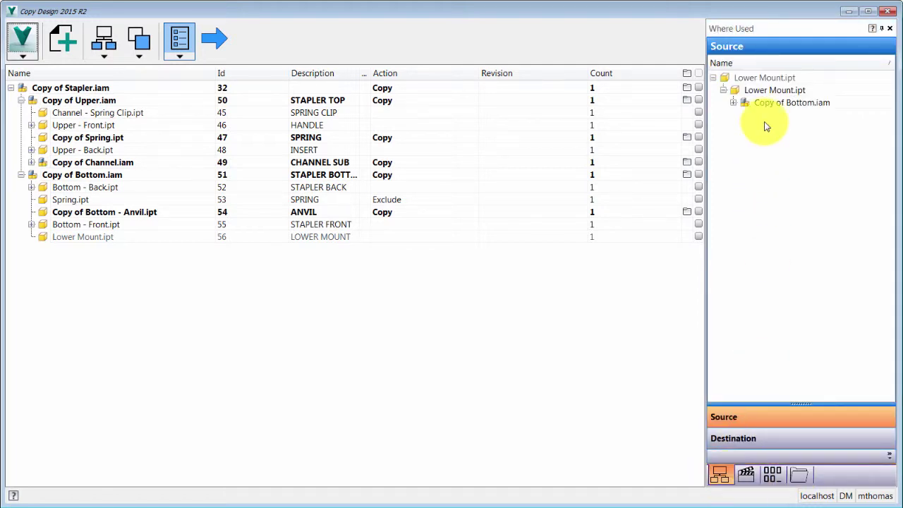
pyautogui.click(734, 102)
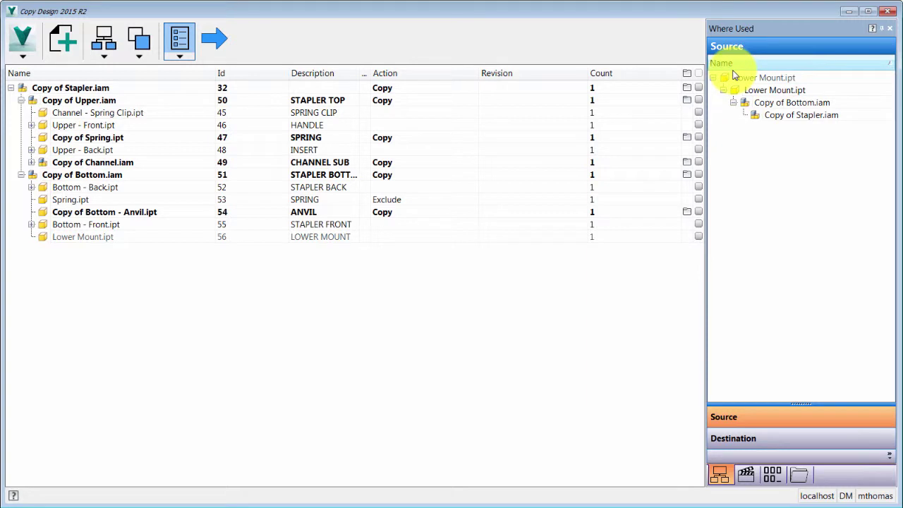
pyautogui.click(746, 438)
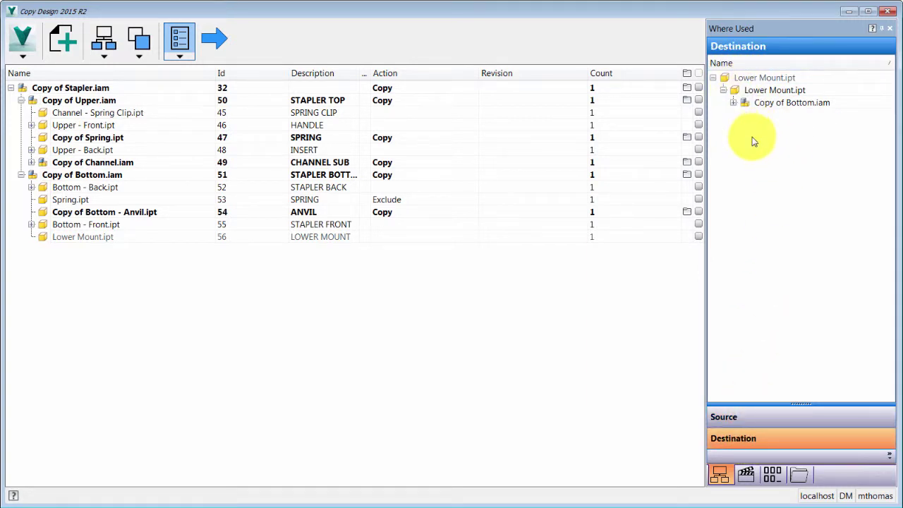
pyautogui.click(738, 424)
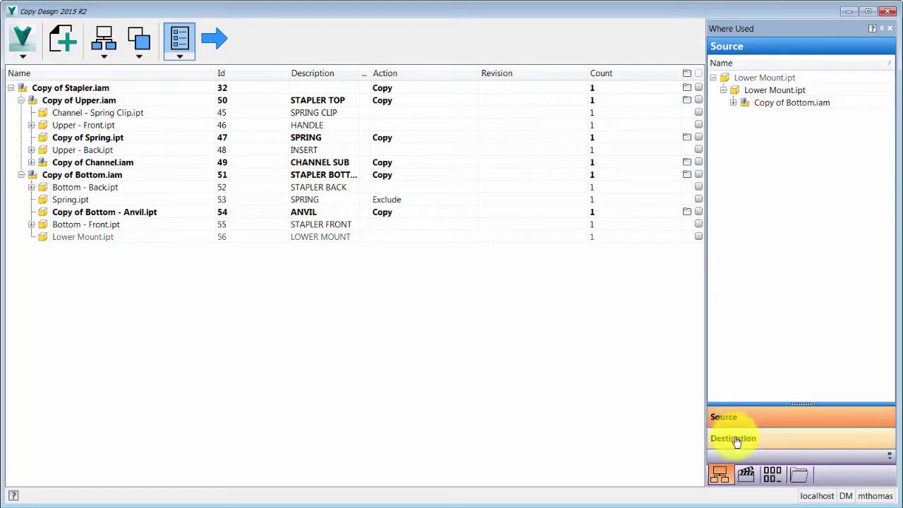
pyautogui.click(735, 439)
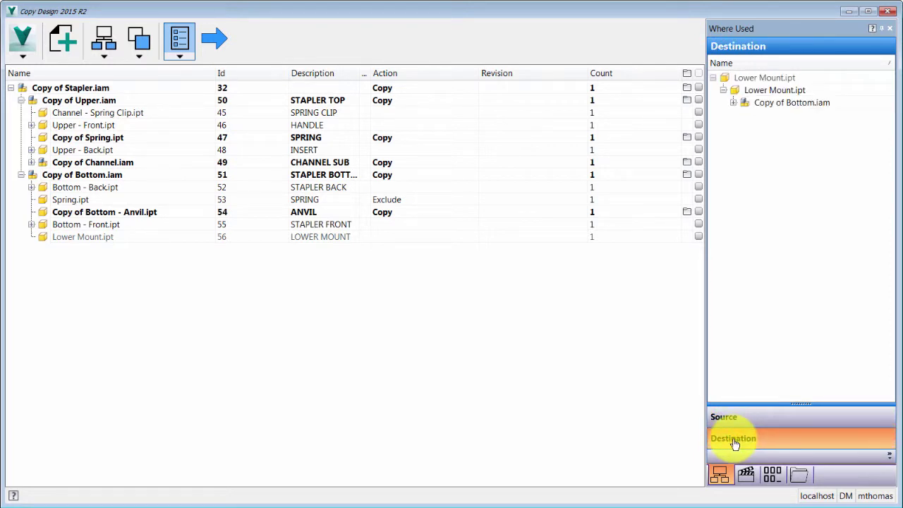
# Step: Replace Bottom - Anvil.ipt's 'Copy of' prefix with 'R2 -' in the widened Numbering panel
pyautogui.click(772, 474)
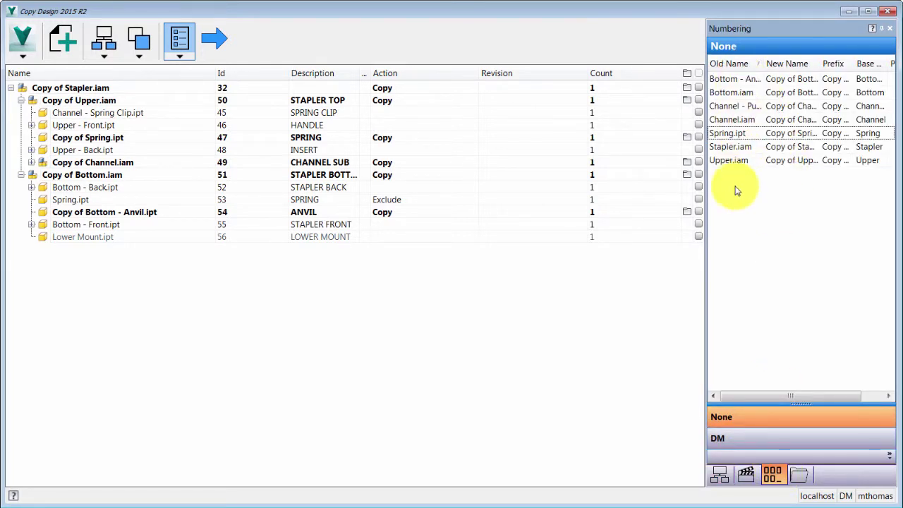
pyautogui.moveTo(703, 202); pyautogui.dragTo(581, 202)
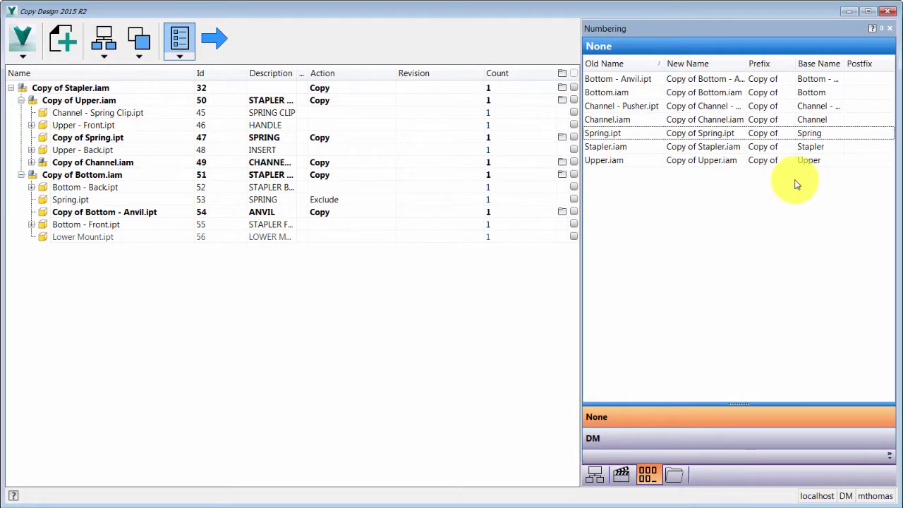
pyautogui.click(624, 78)
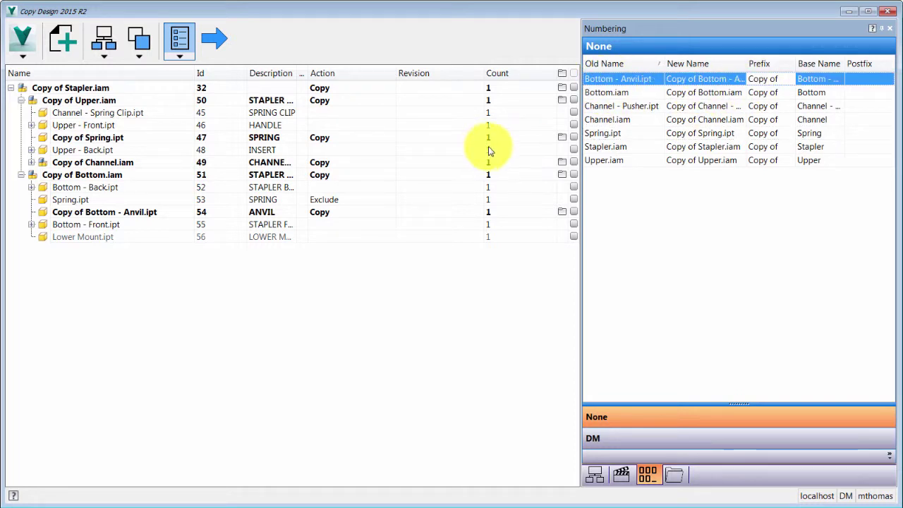
pyautogui.click(762, 80)
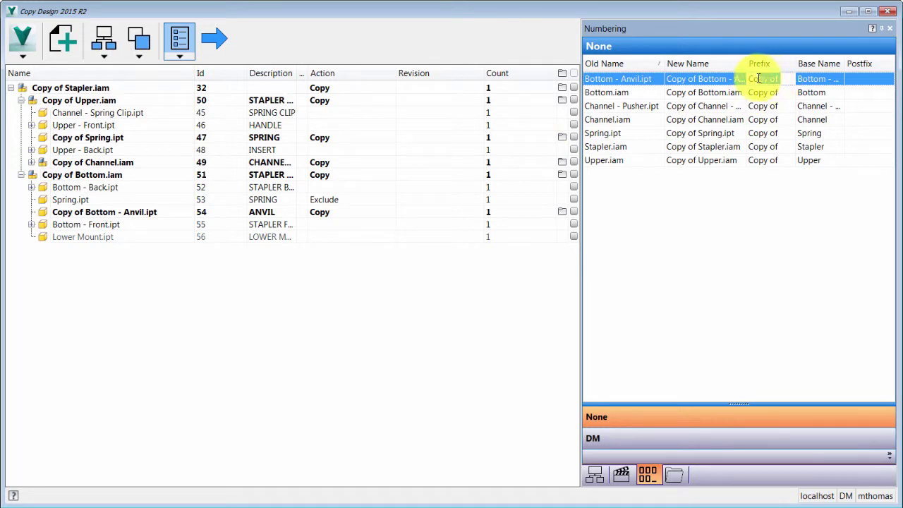
pyautogui.write('R2 -')
pyautogui.press('Return')
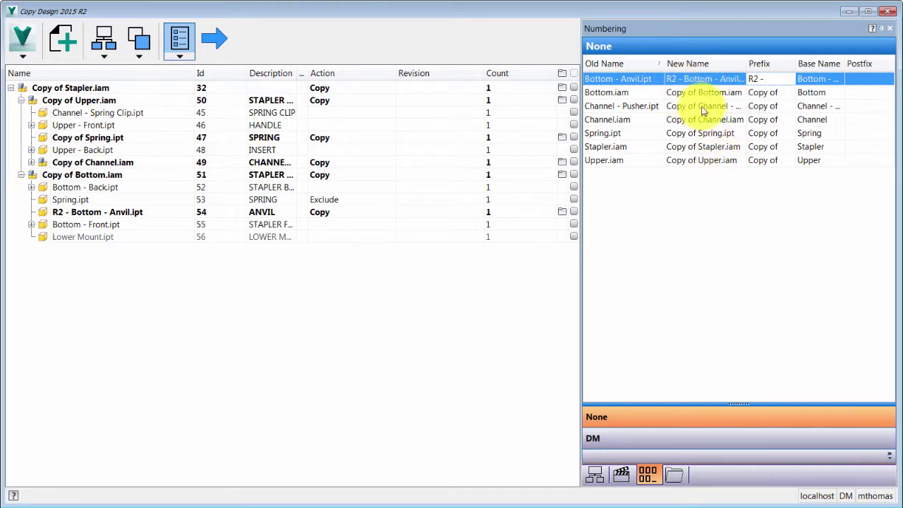
# Step: Set Bottom.iam's base name to BOT_OF_STAPLER using Set Values > Base Name
pyautogui.click(698, 94)
pyautogui.rightClick(699, 95)
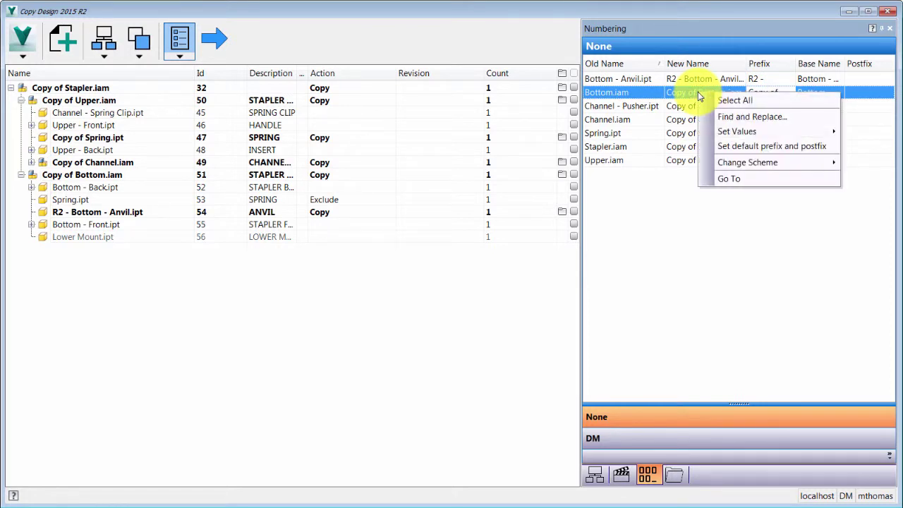
pyautogui.moveTo(730, 134)
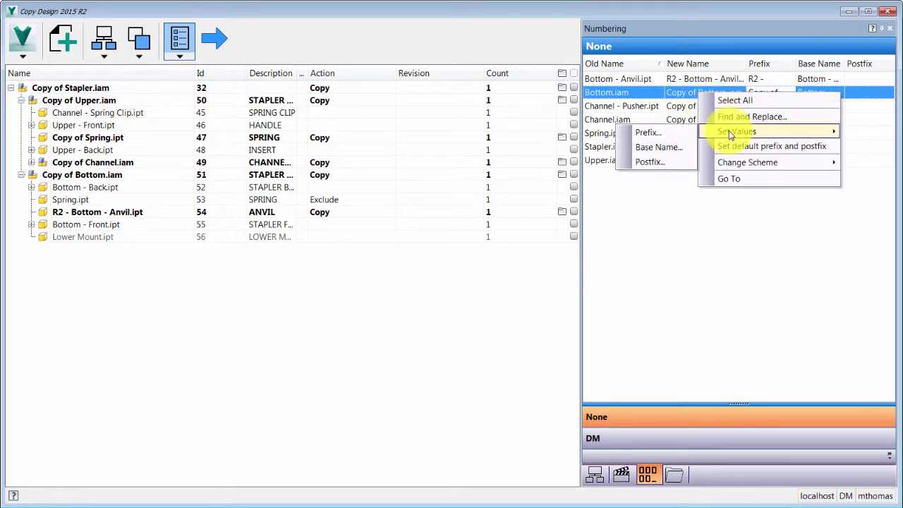
pyautogui.click(675, 148)
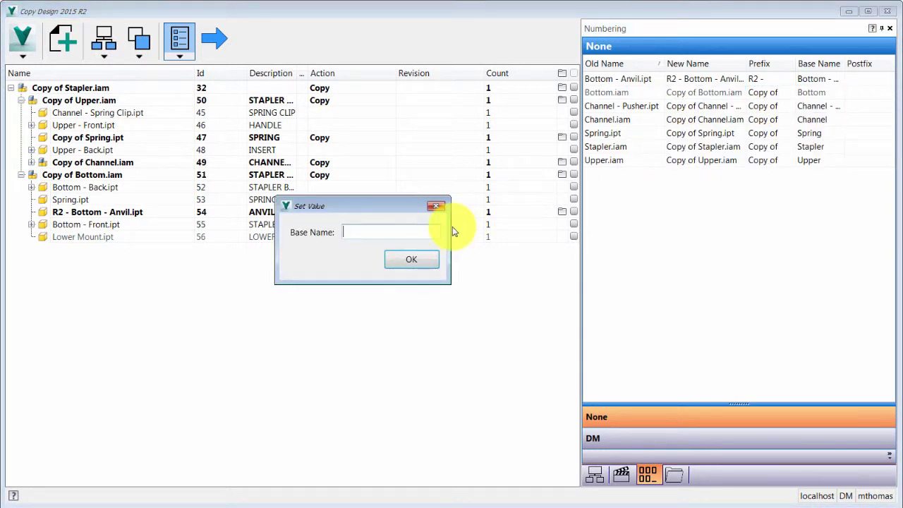
pyautogui.write('BOT_OF_STAPLER')
pyautogui.click(422, 261)
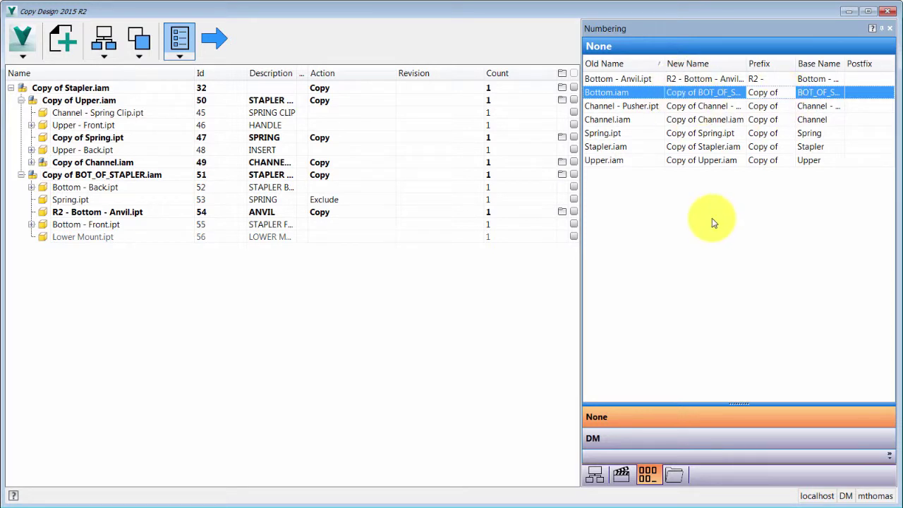
pyautogui.keyDown('shift'); pyautogui.click(622, 122); pyautogui.keyUp('shift')
# Step: Apply the 'R2 -' prefix to Bottom.iam, Channel - Pusher.ipt and Channel.iam
pyautogui.rightClick(759, 106)
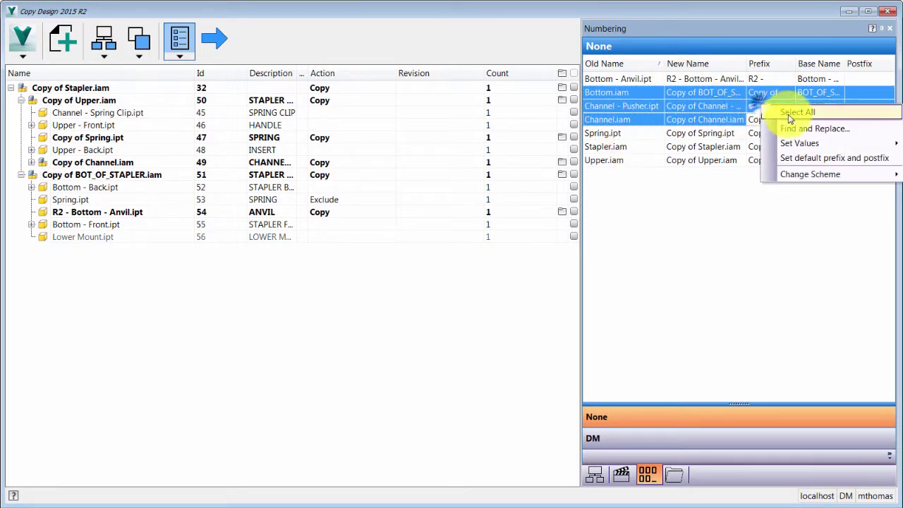
pyautogui.moveTo(788, 146)
pyautogui.click(708, 145)
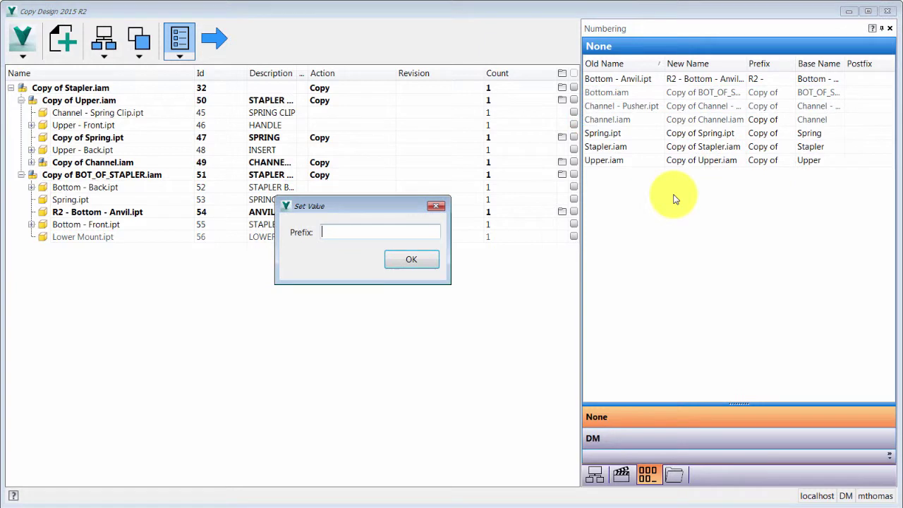
pyautogui.write('R2 -')
pyautogui.click(411, 260)
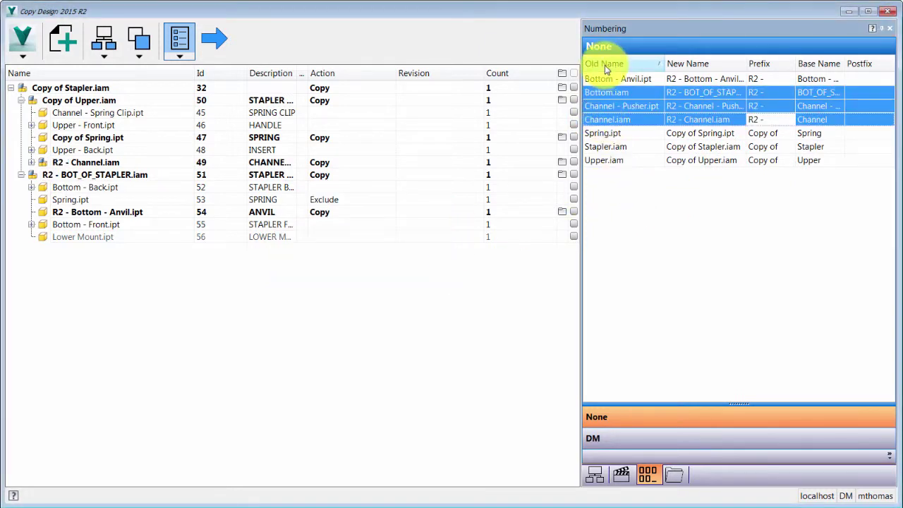
# Step: Open the Postfix prompt for the Spring, Stapler and Upper rows and close it empty
pyautogui.moveTo(605, 134); pyautogui.dragTo(623, 163)
pyautogui.rightClick(685, 145)
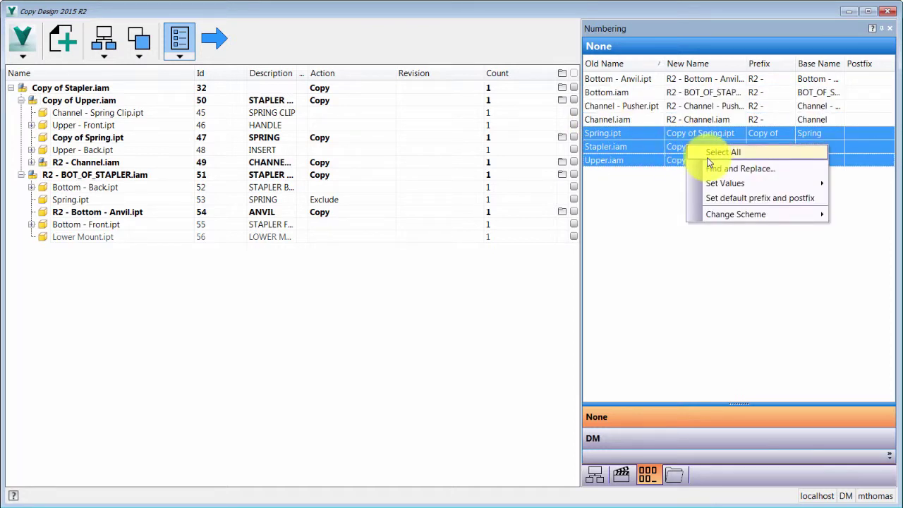
pyautogui.moveTo(721, 182)
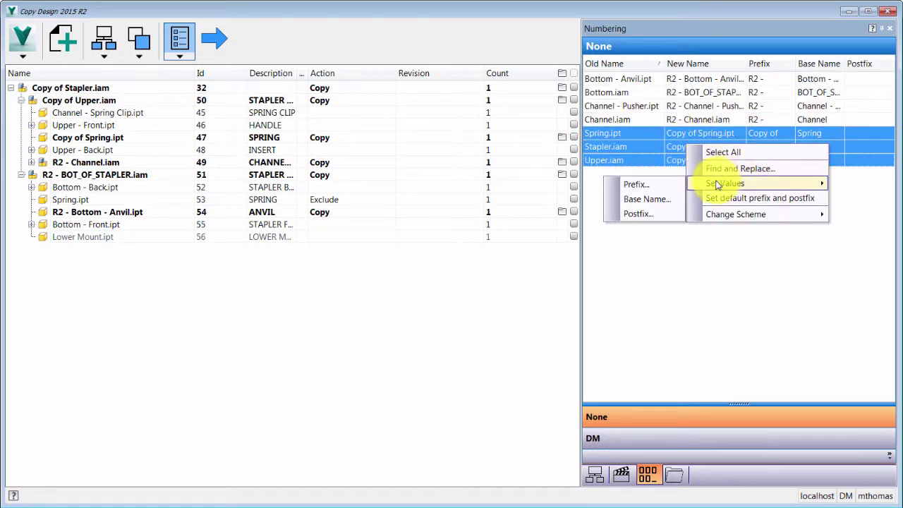
pyautogui.click(640, 215)
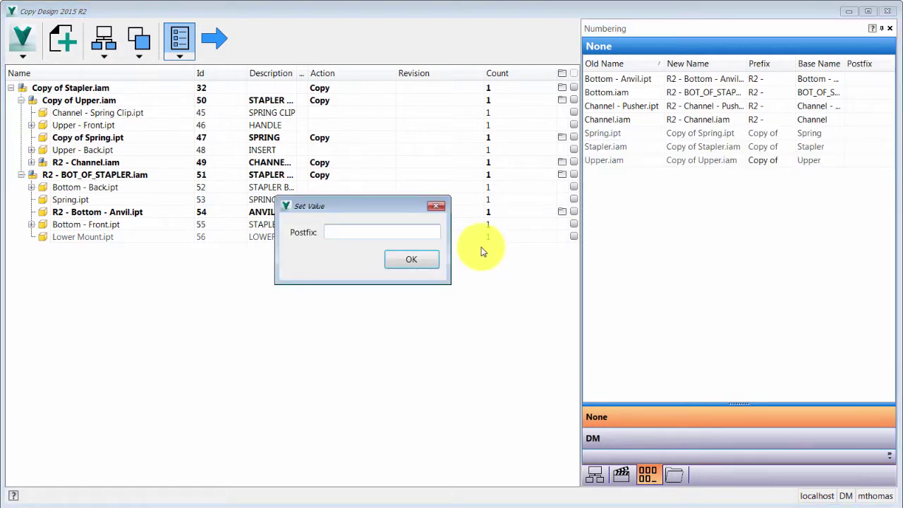
pyautogui.click(437, 206)
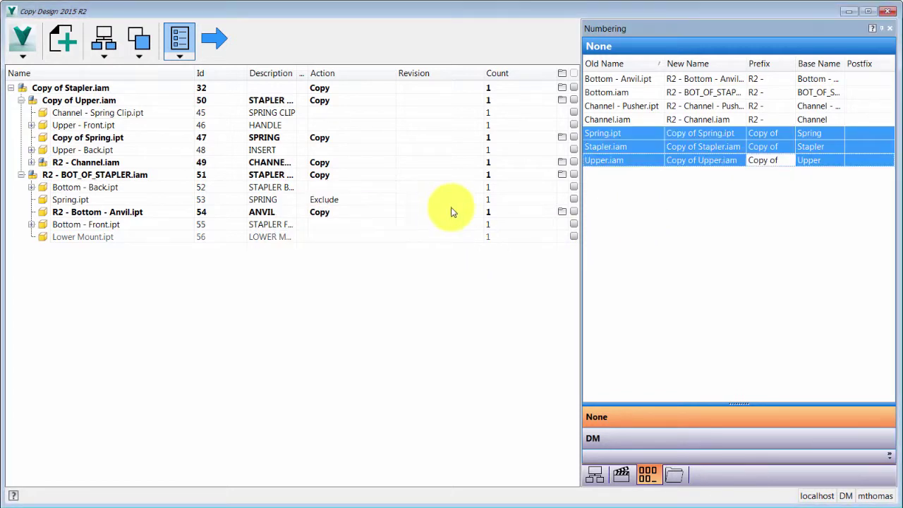
# Step: Switch Spring.ipt to the DM numbering scheme, renaming it DM#####-M02.ipt
pyautogui.click(613, 134)
pyautogui.rightClick(618, 138)
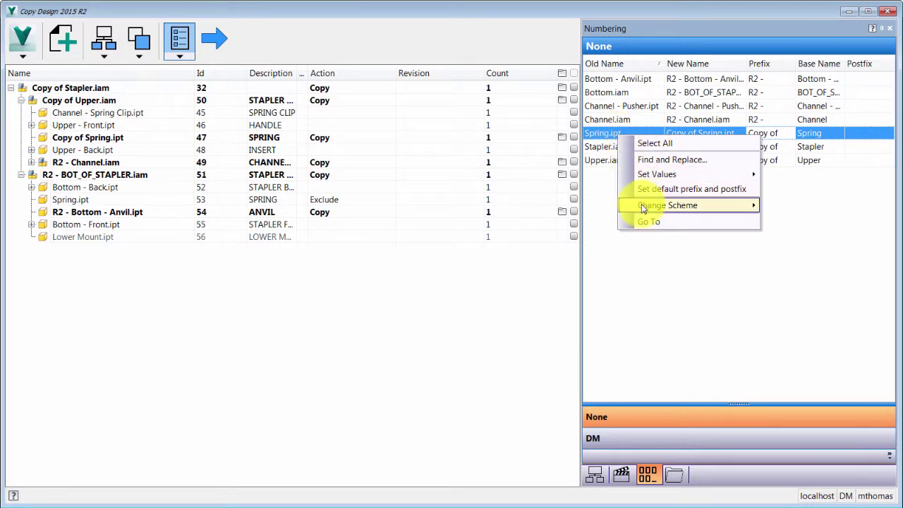
pyautogui.moveTo(644, 207)
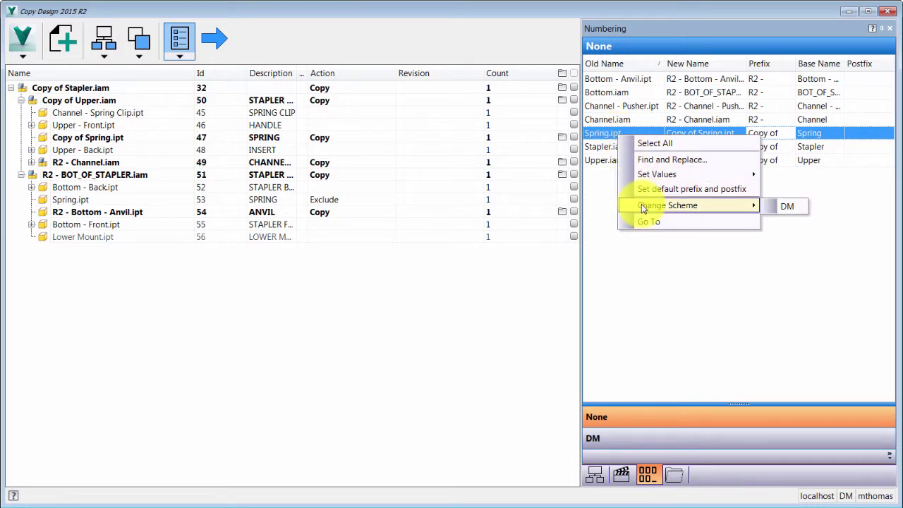
pyautogui.click(788, 207)
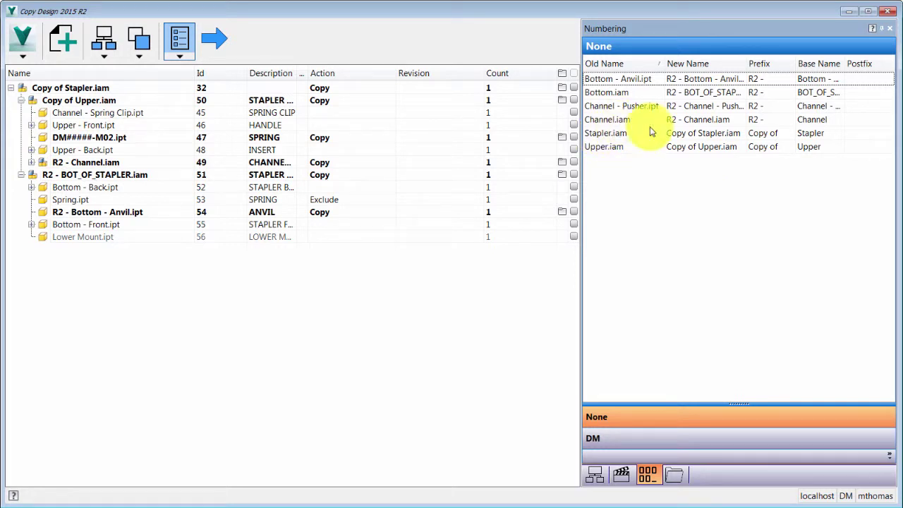
# Step: Switch Stapler.iam to the DM numbering scheme, renaming it DM#####-M02.iam
pyautogui.click(692, 135)
pyautogui.rightClick(680, 134)
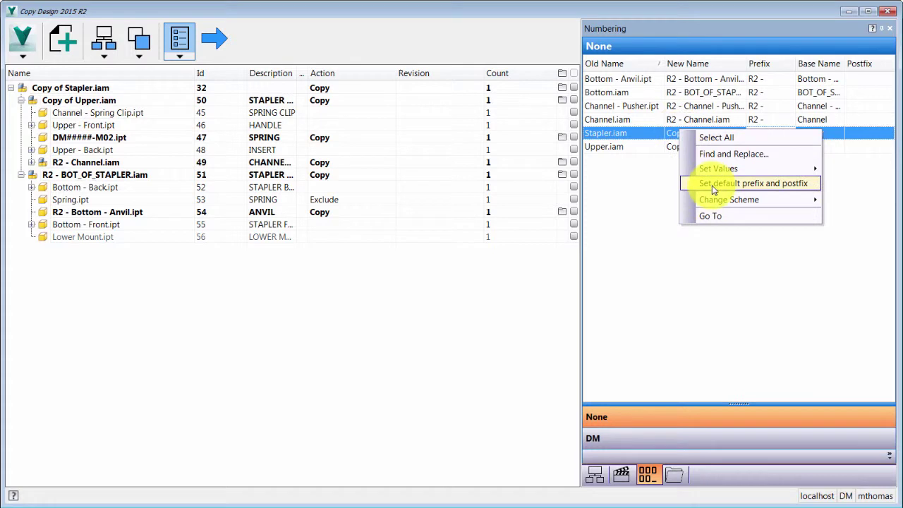
pyautogui.moveTo(747, 200)
pyautogui.click(850, 203)
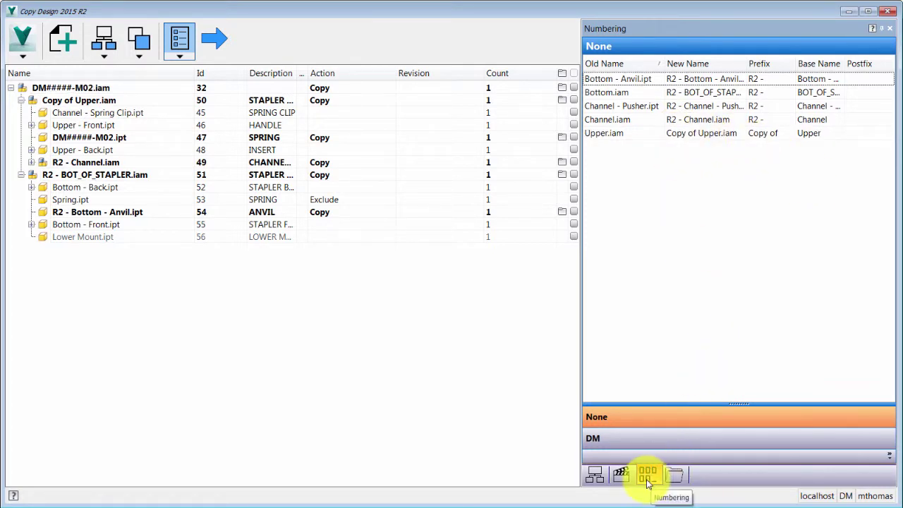
# Step: Inspect the copy actions for the renamed DM#####-M02.ipt spring part without changing them
pyautogui.click(86, 138)
pyautogui.rightClick(79, 140)
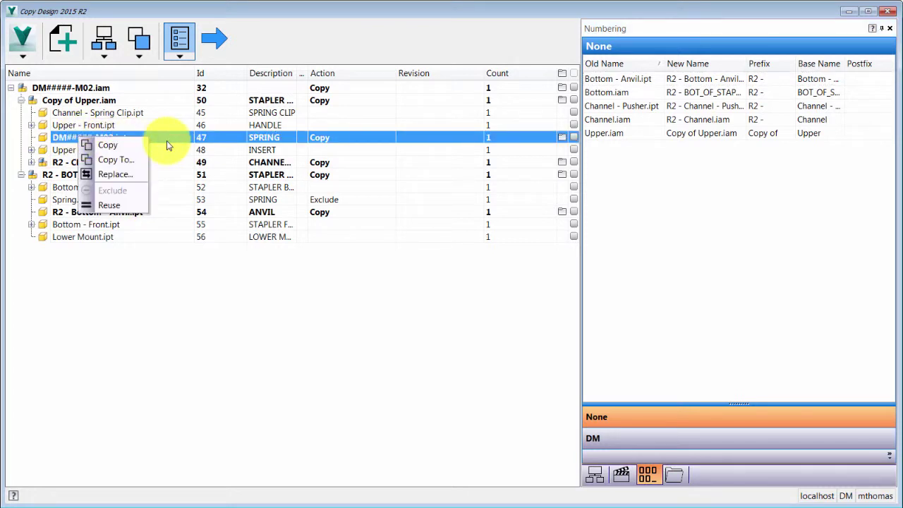
pyautogui.click(71, 135)
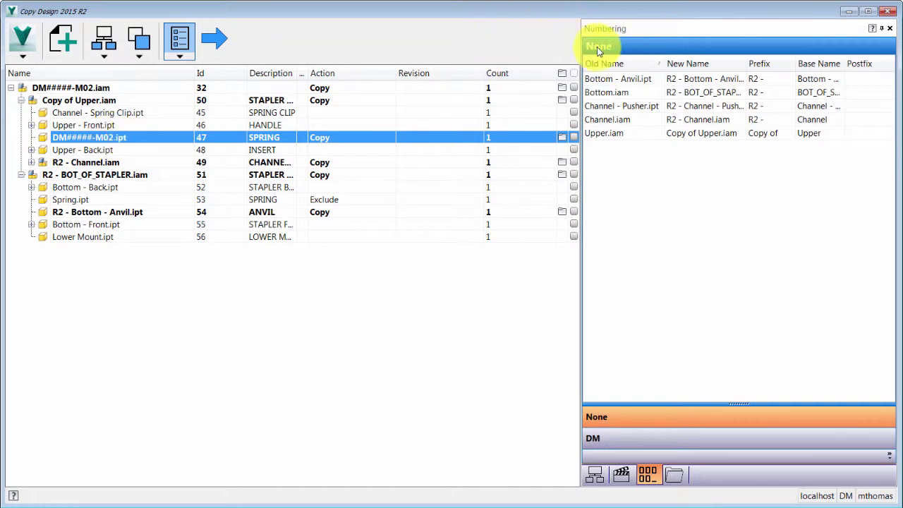
# Step: In the DM scheme list, set Stapler.iam's user so it becomes DM#####-S02.iam, then show None
pyautogui.click(615, 439)
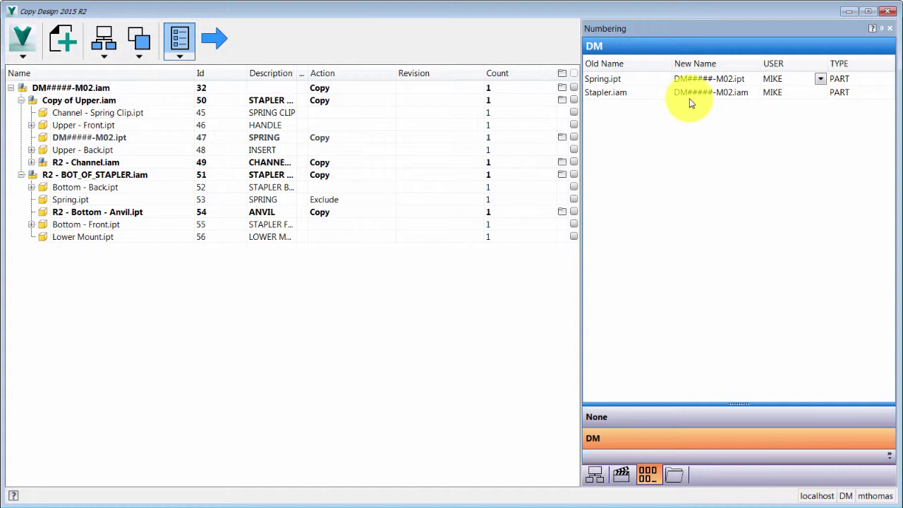
pyautogui.click(773, 92)
pyautogui.click(790, 120)
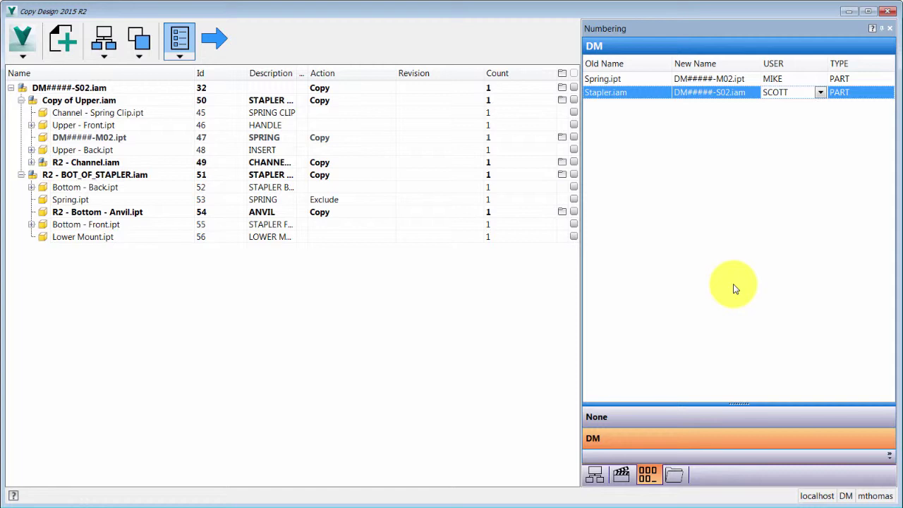
pyautogui.click(601, 419)
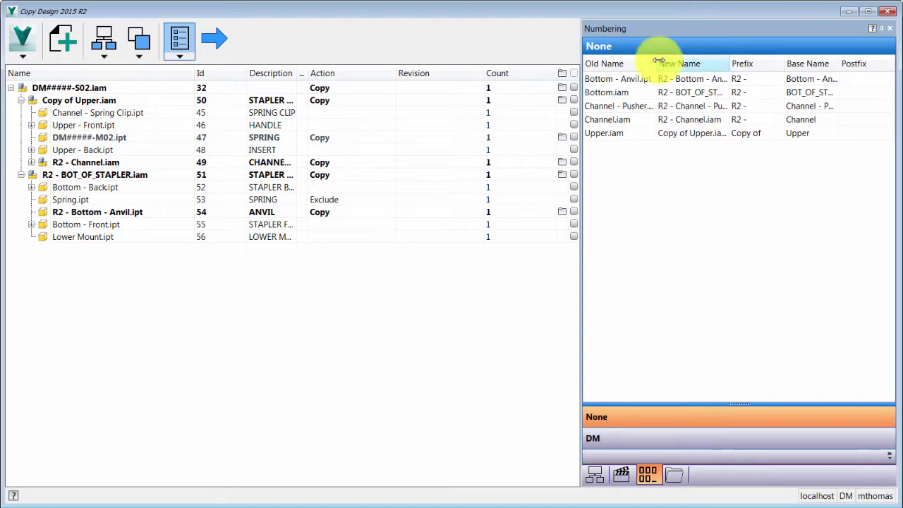
pyautogui.click(25, 56)
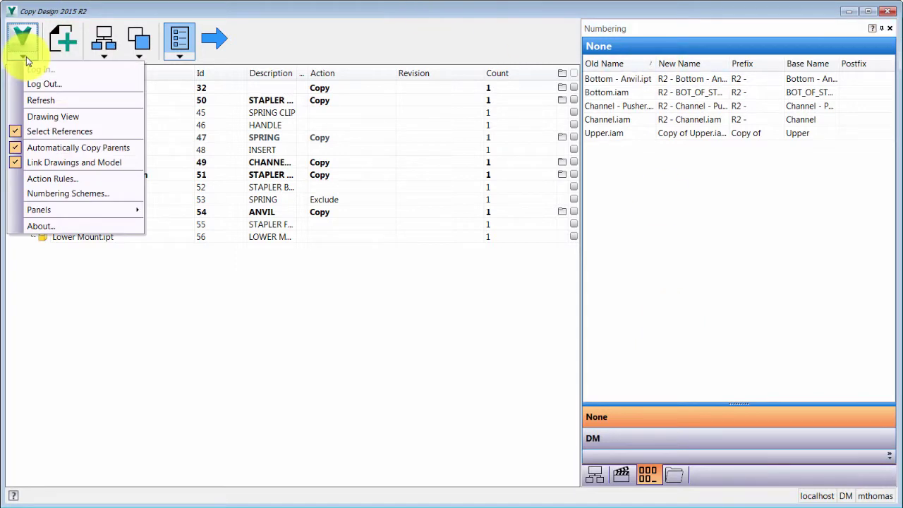
pyautogui.click(58, 193)
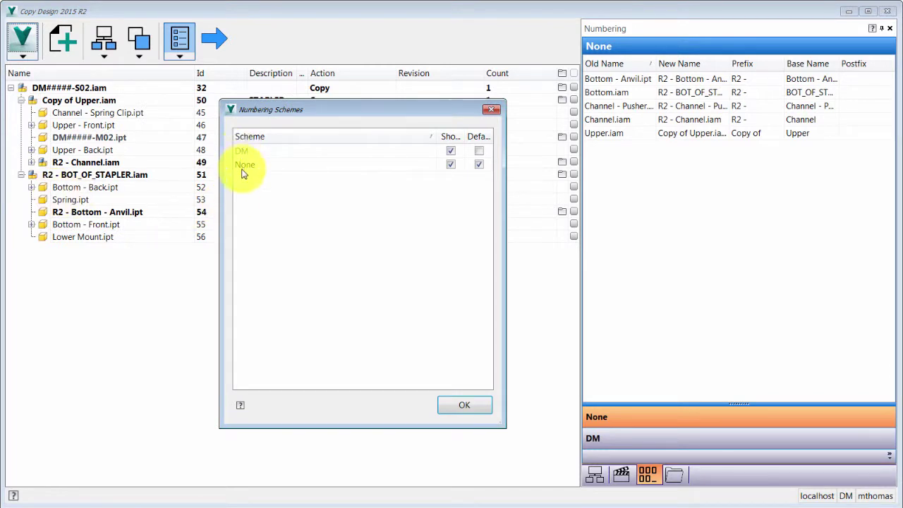
pyautogui.click(457, 408)
pyautogui.click(25, 44)
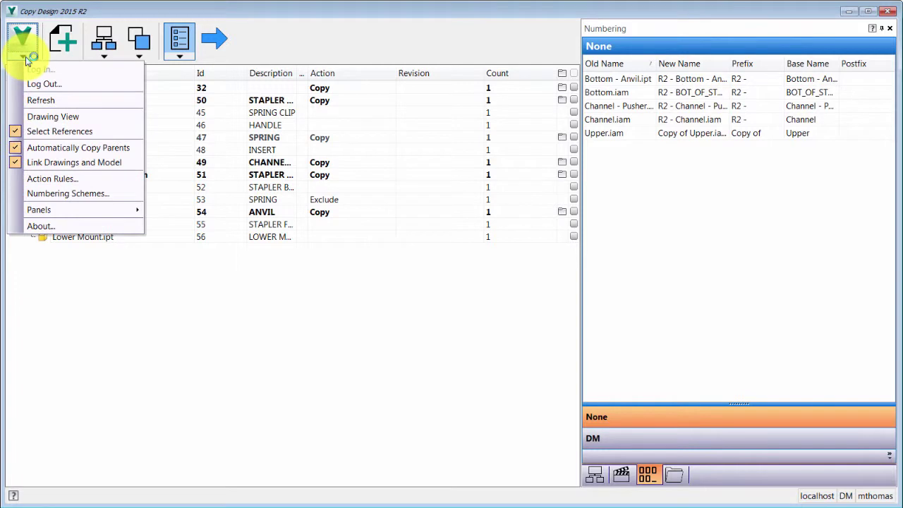
pyautogui.click(65, 210)
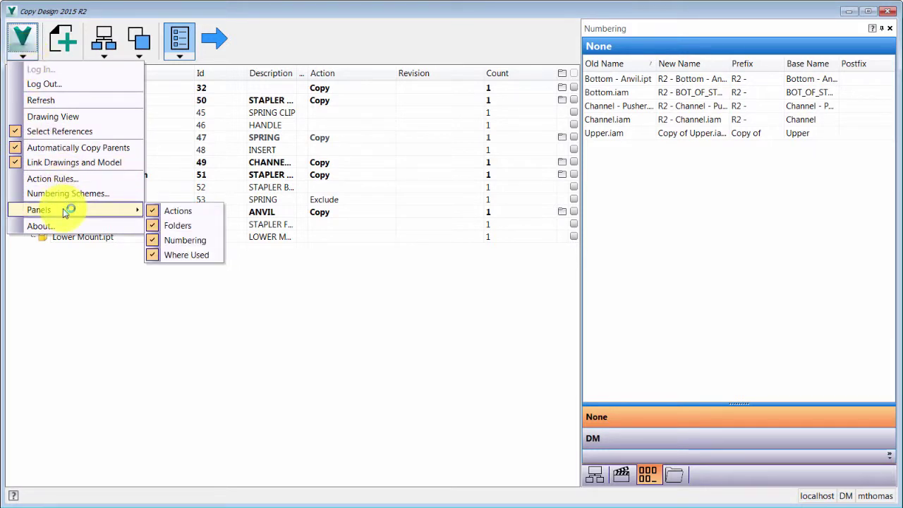
pyautogui.click(101, 334)
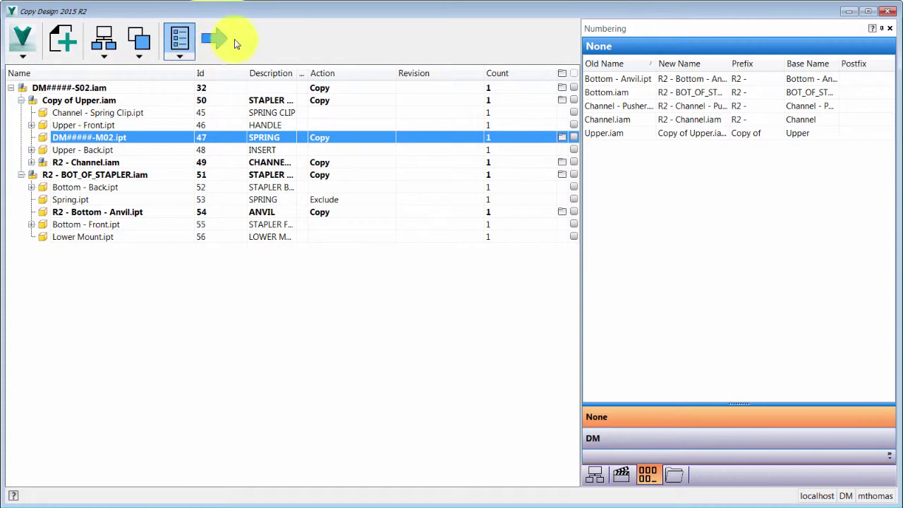
# Step: Execute the copy and close the error that DM00001-S02.dwg already exists
pyautogui.click(212, 40)
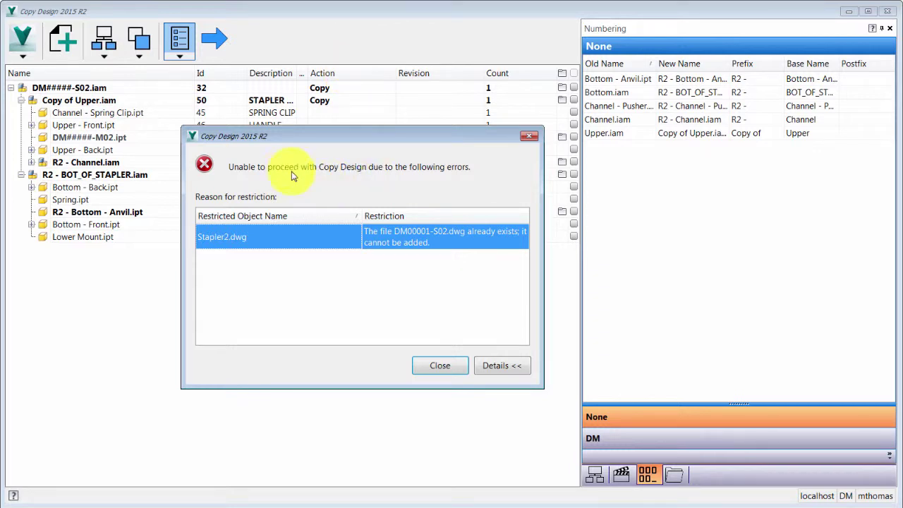
pyautogui.click(437, 365)
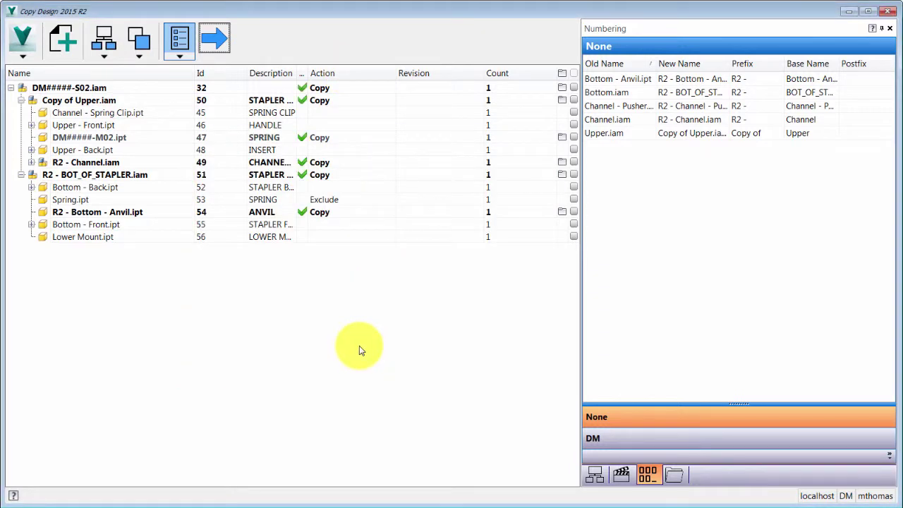